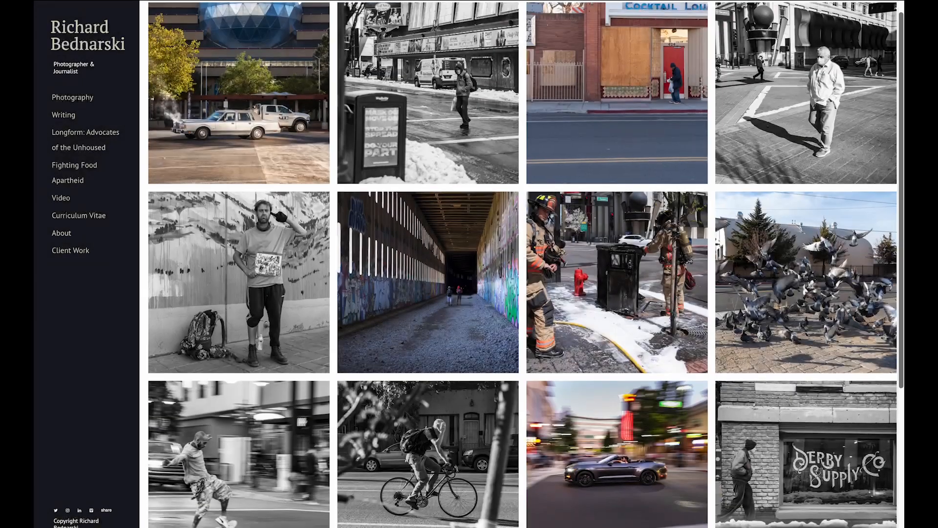
- Scroll through the photography portfolio gallery on the website
scroll(522, 264, down, 2)
scroll(523, 264, down, 2)
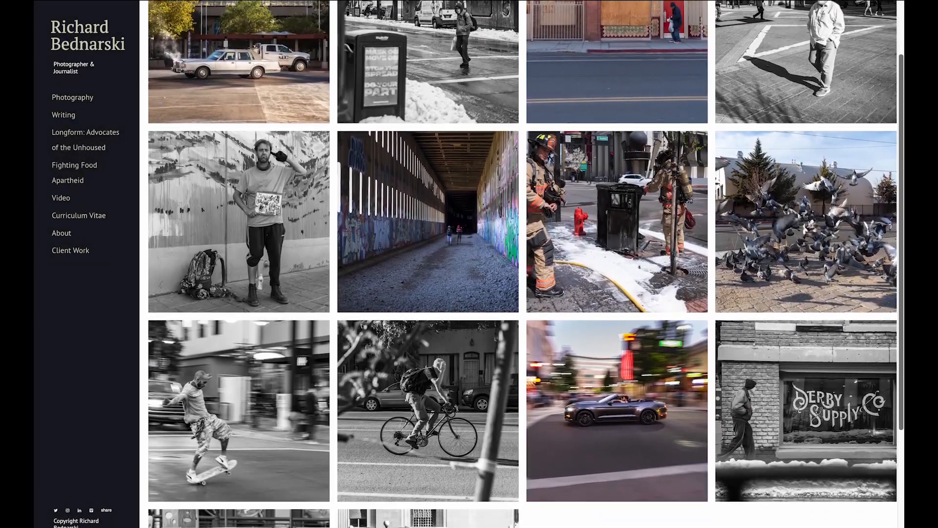
scroll(522, 264, down, 3)
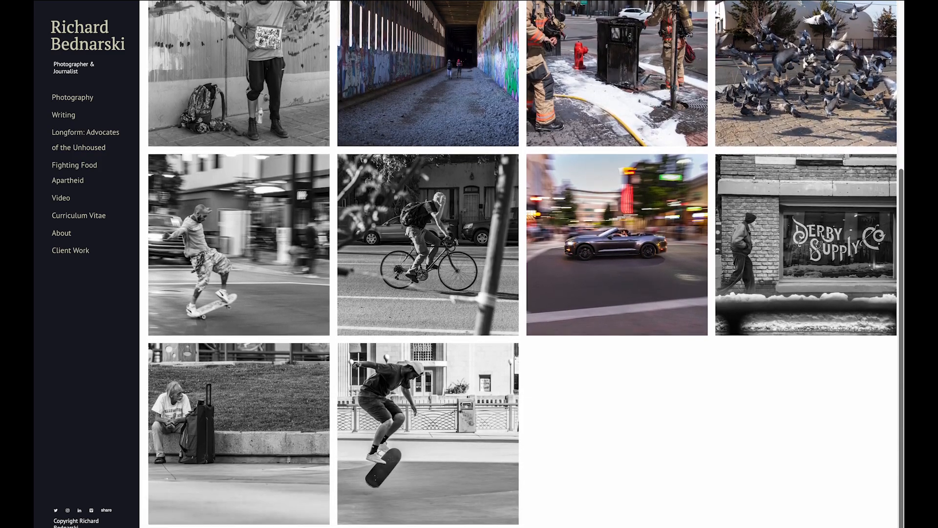
scroll(522, 263, up, 2)
scroll(523, 264, up, 2)
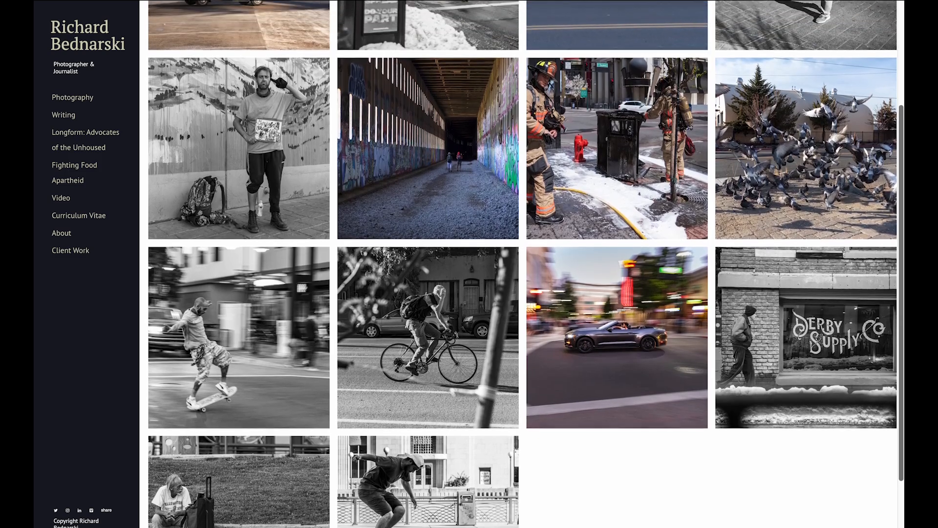
scroll(523, 263, up, 2)
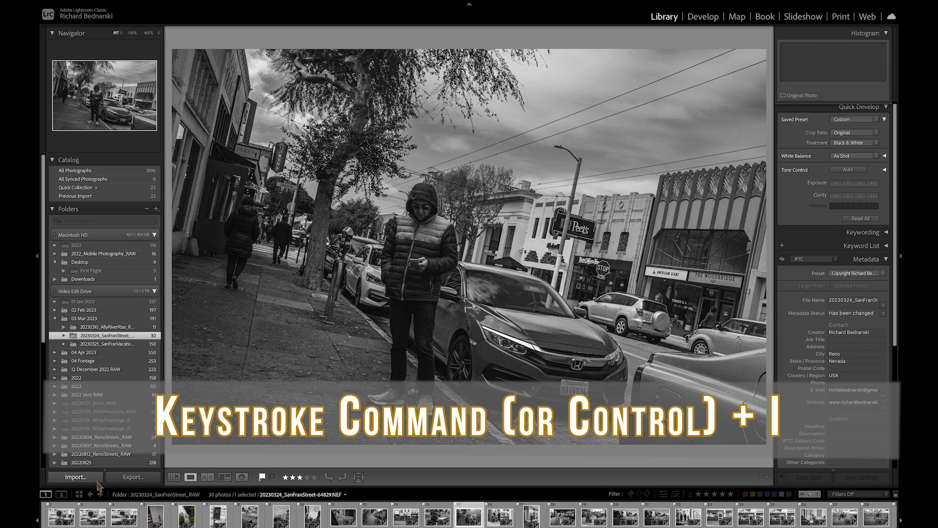
- Open the Import dialog and uncheck all photos on the camera card
click(98, 482)
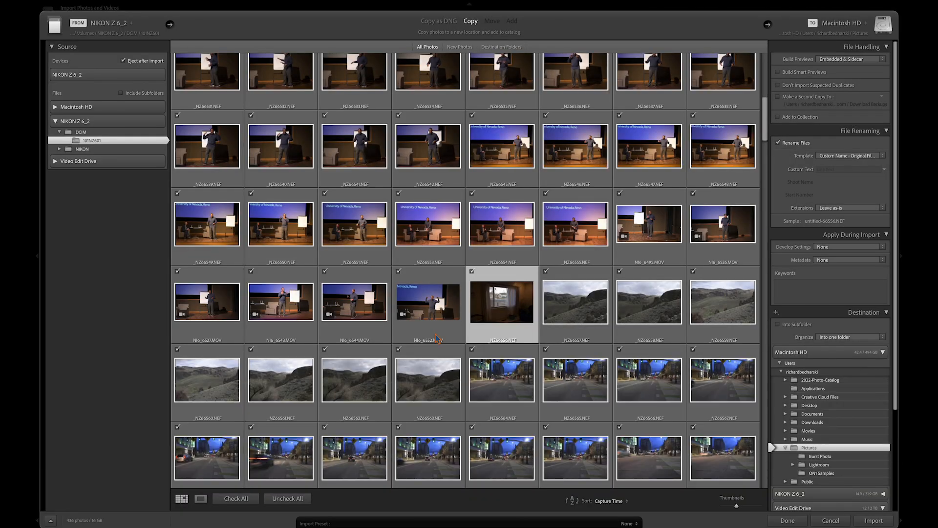
scroll(465, 250, up, 3)
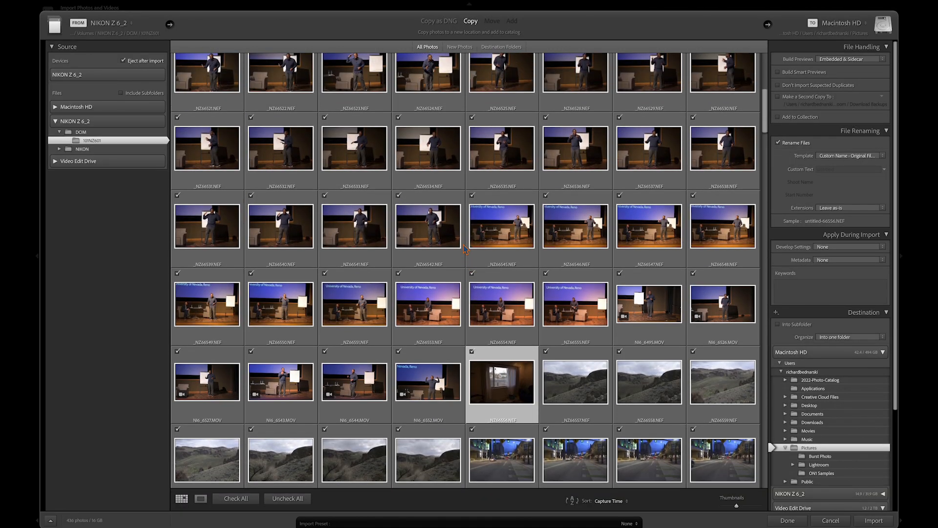
scroll(465, 249, down, 5)
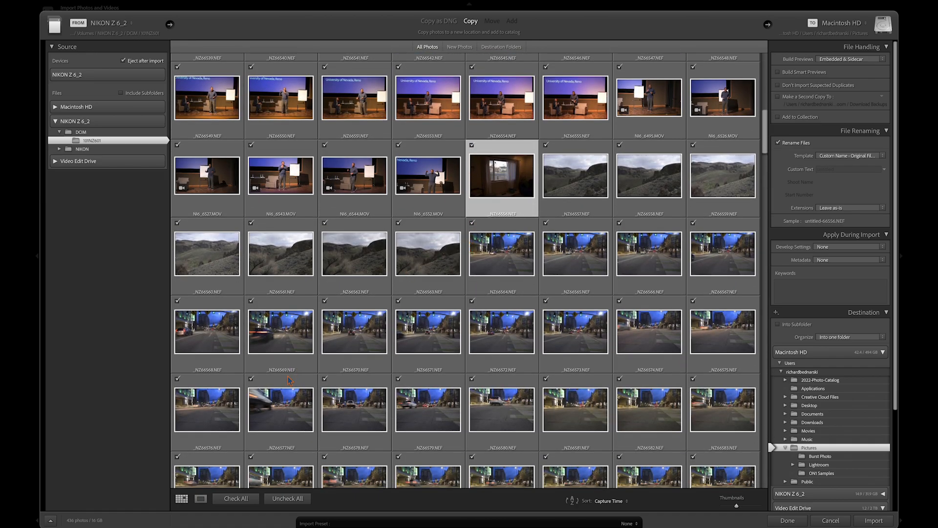
click(289, 499)
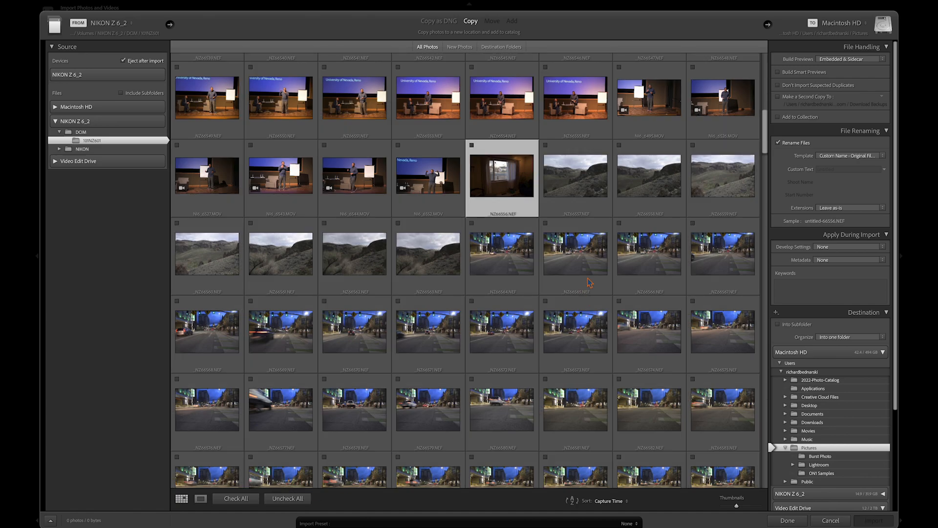
- Select the run of night street photos from the first city-street frame to the last dark frame and check them for import
click(586, 186)
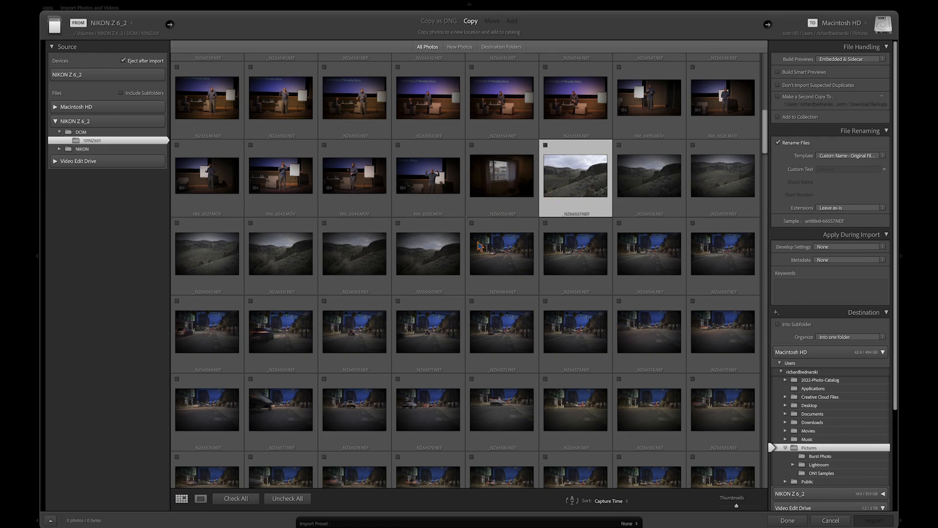
click(532, 247)
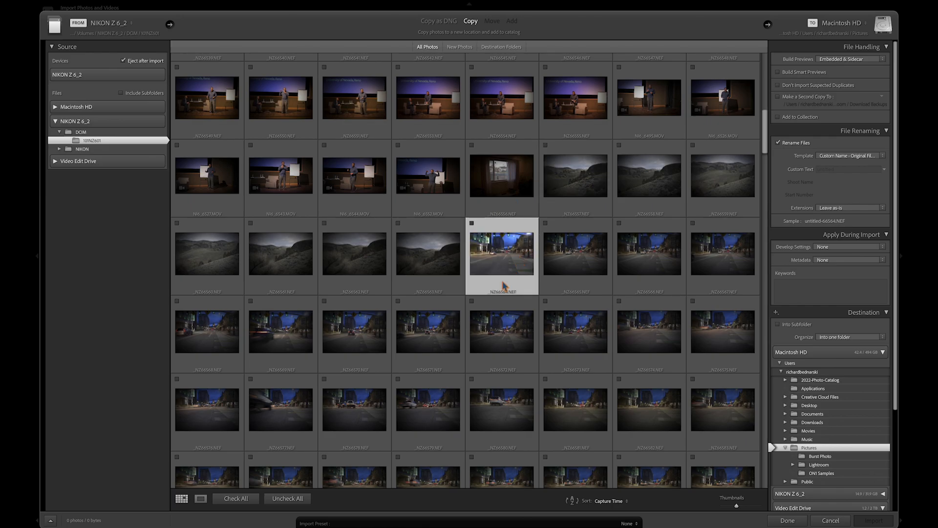
scroll(503, 286, down, 10)
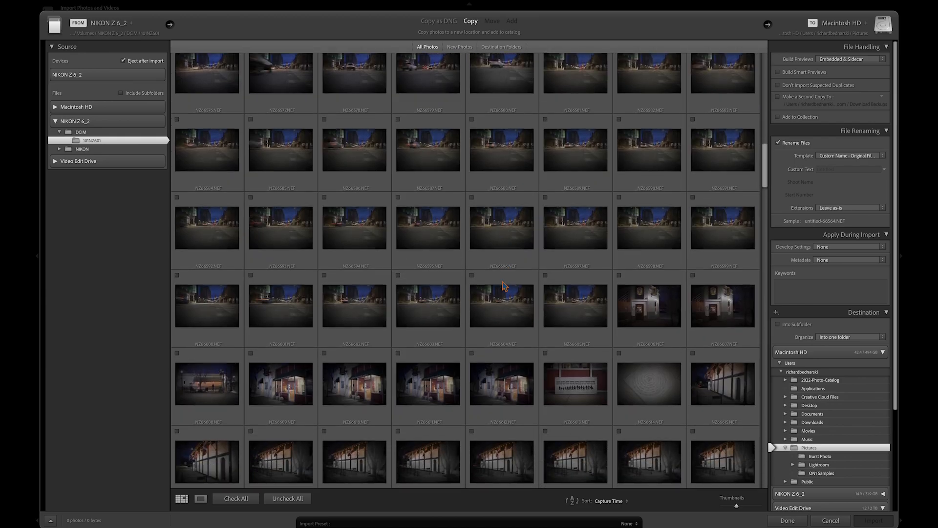
scroll(504, 286, down, 6)
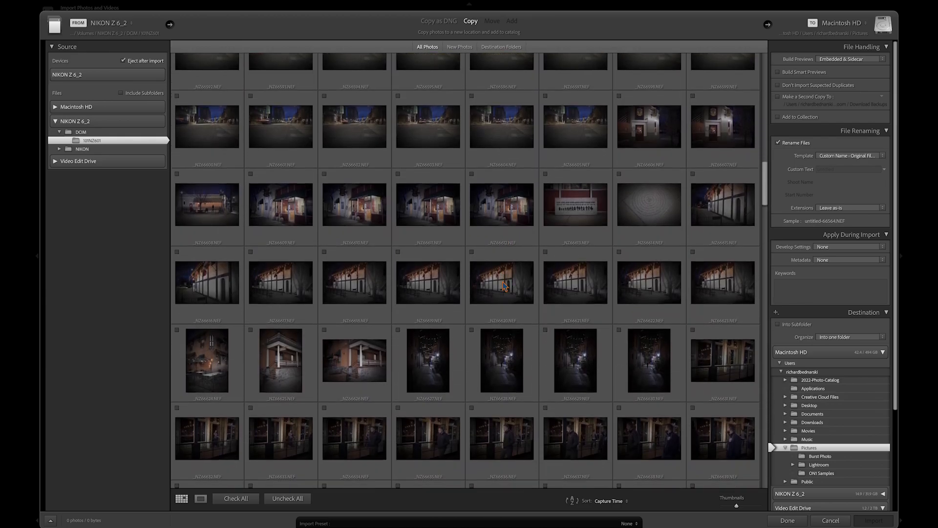
scroll(503, 281, down, 5)
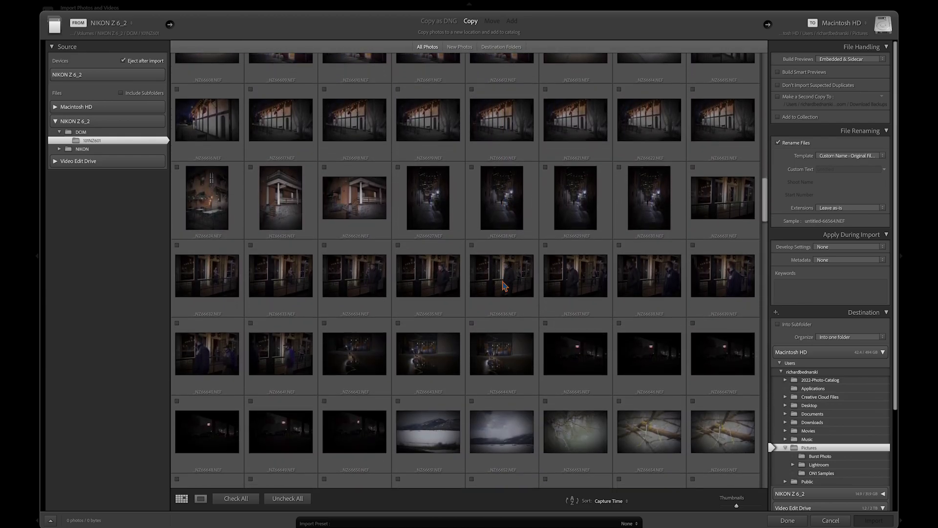
scroll(504, 285, down, 3)
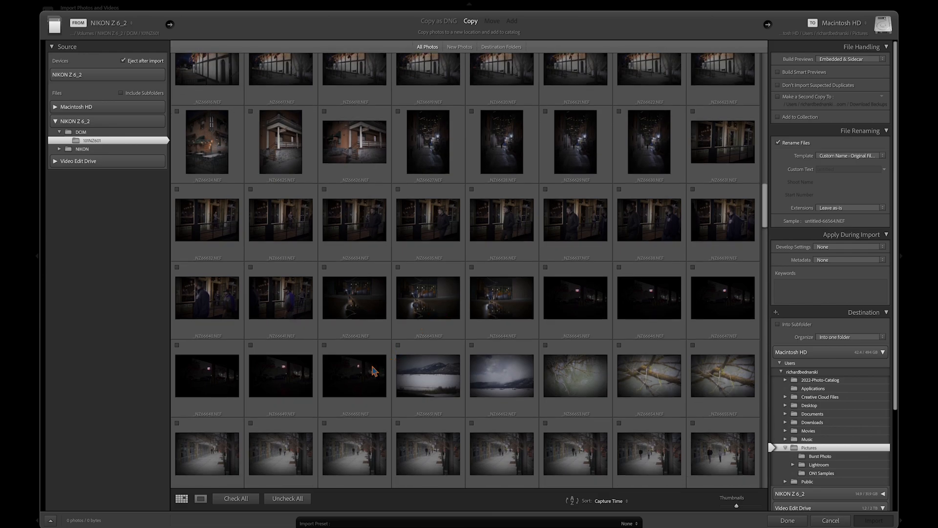
shift+click(373, 371)
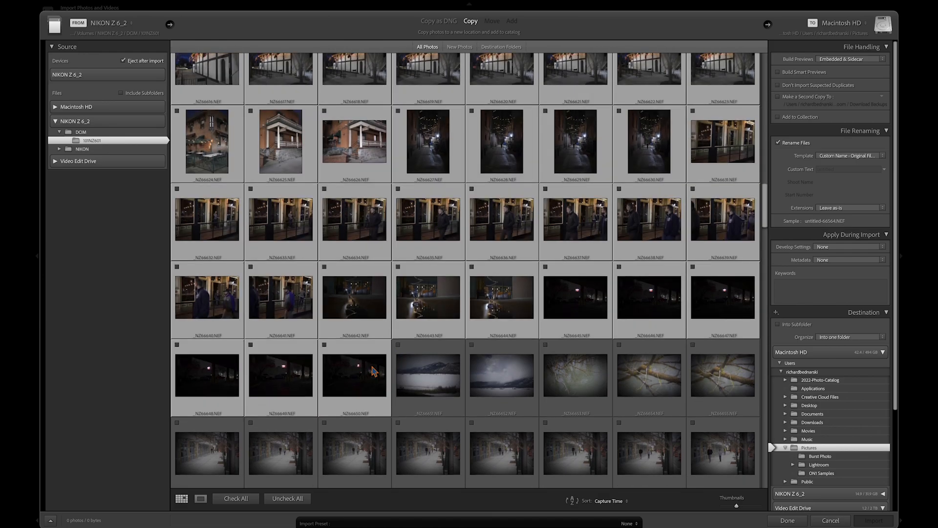
click(324, 346)
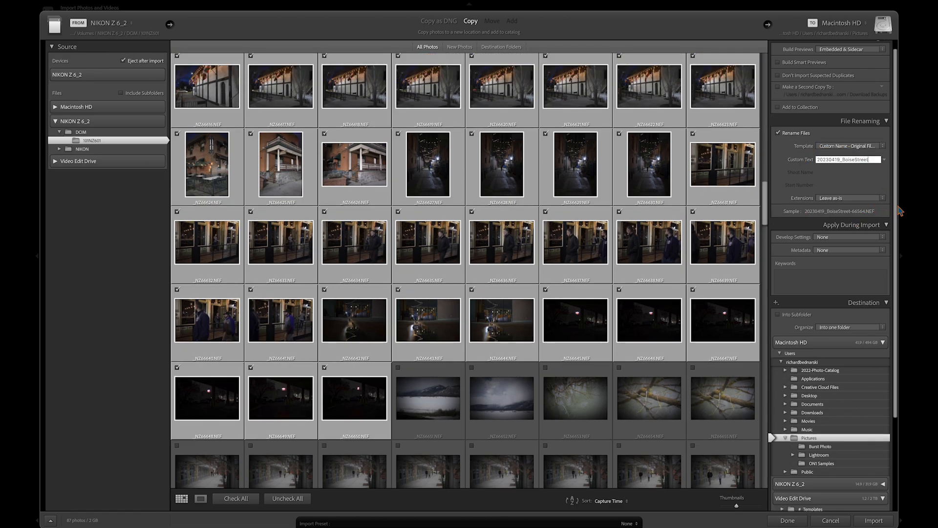
- Set the file renaming template to Custom Name - Original File Number
click(885, 147)
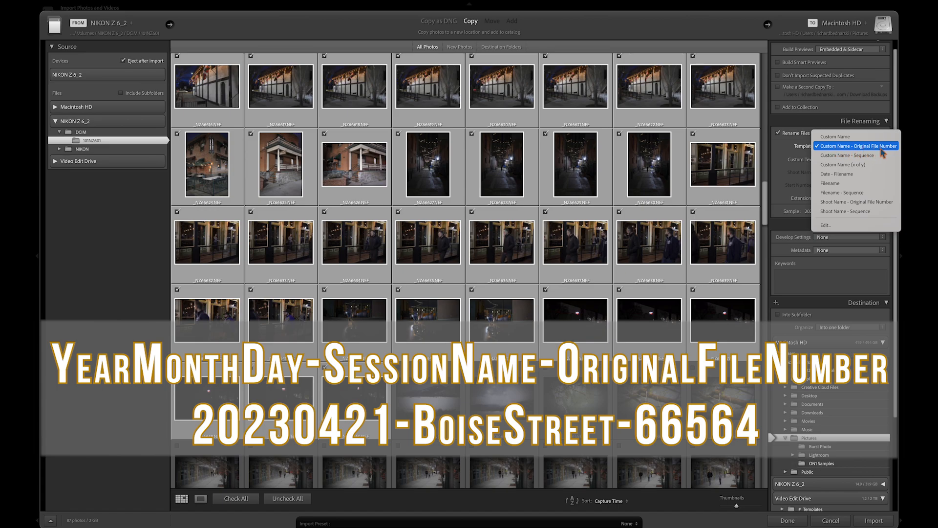
click(882, 150)
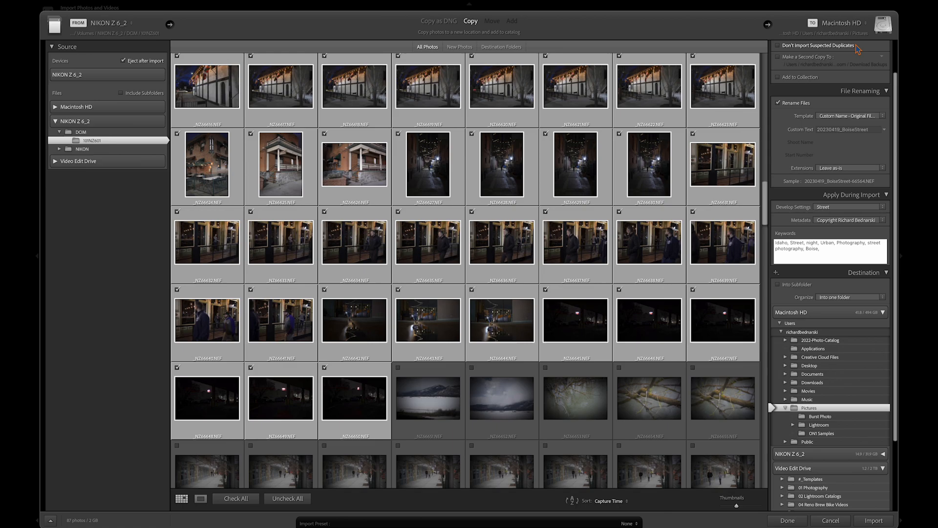
- Choose another import destination on the Video Edit Drive and open its 01 Photography folder
click(841, 22)
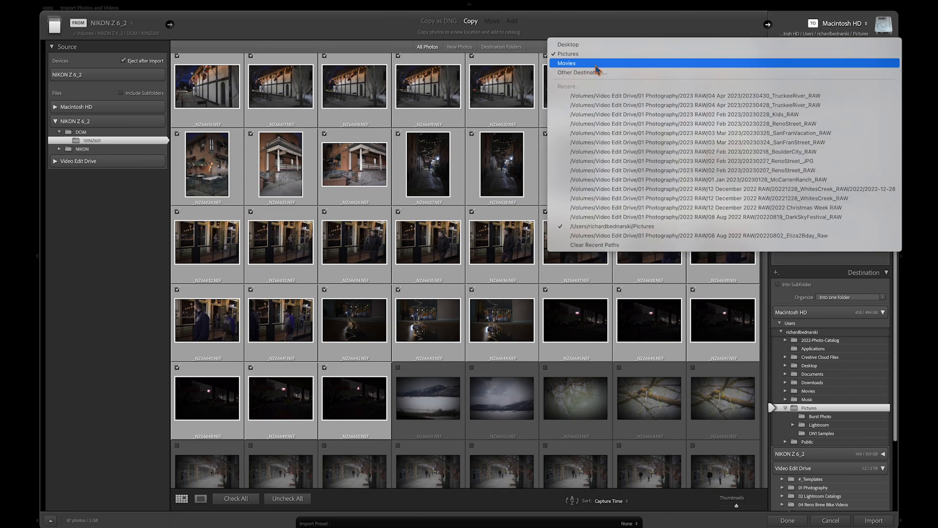
click(601, 63)
click(292, 217)
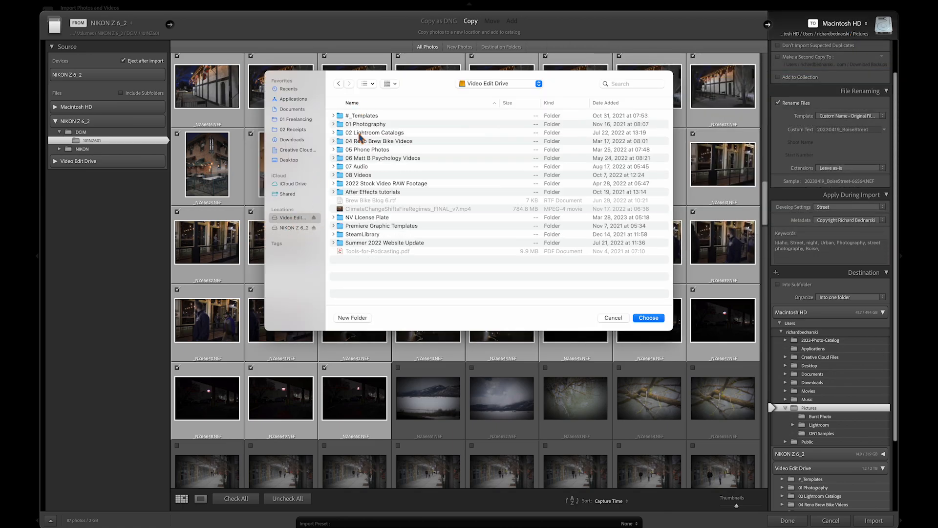
double_click(361, 125)
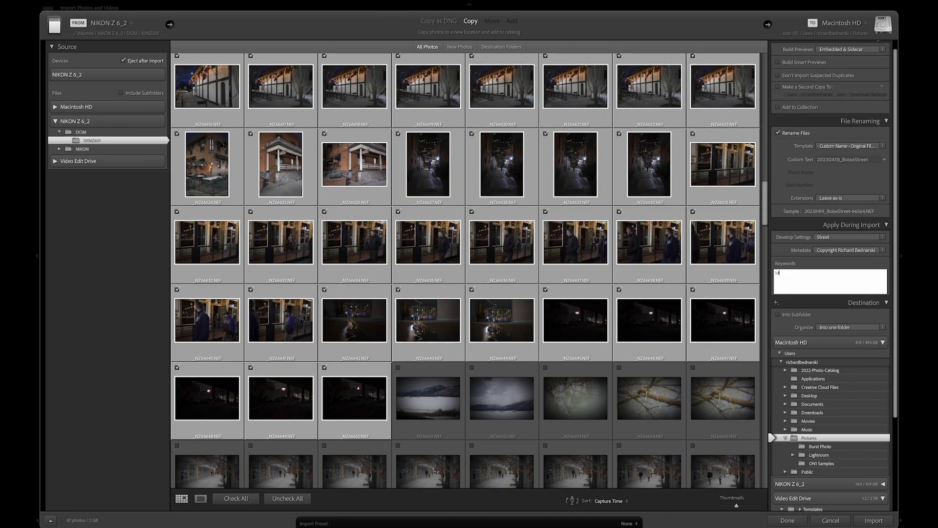
- Add the keywords night, Urban, Photography and street photography to the import keywords
text(night, urb)
text(an, Photography, street photography)
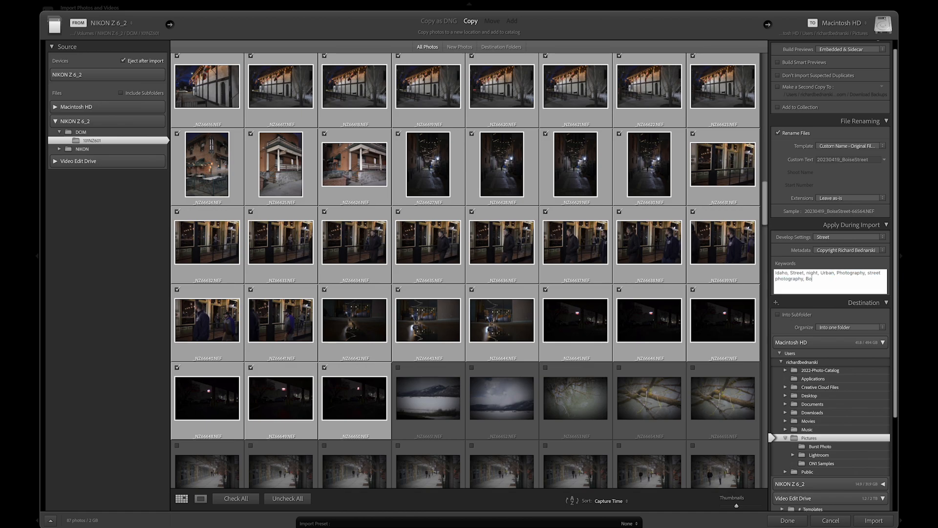
- Apply the Street develop preset and the photographer's copyright metadata preset during import
click(849, 237)
mouse_move(849, 251)
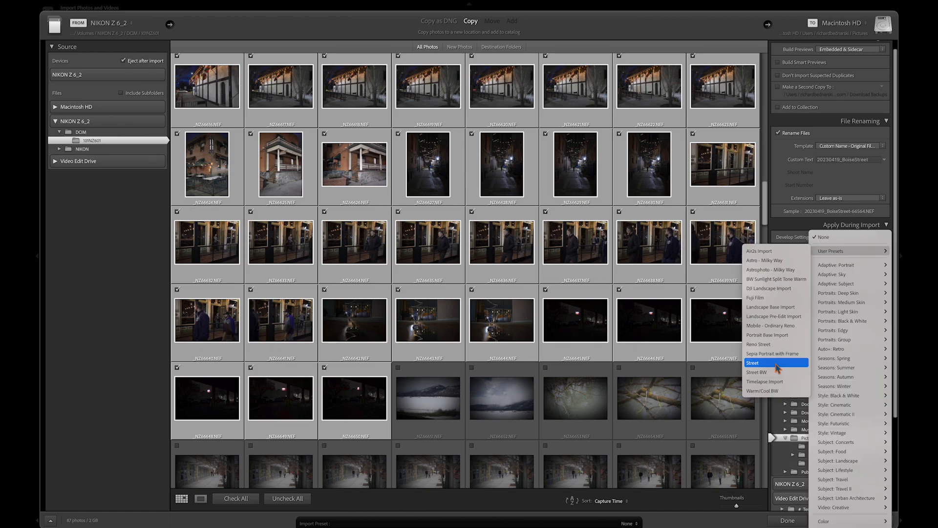
click(777, 363)
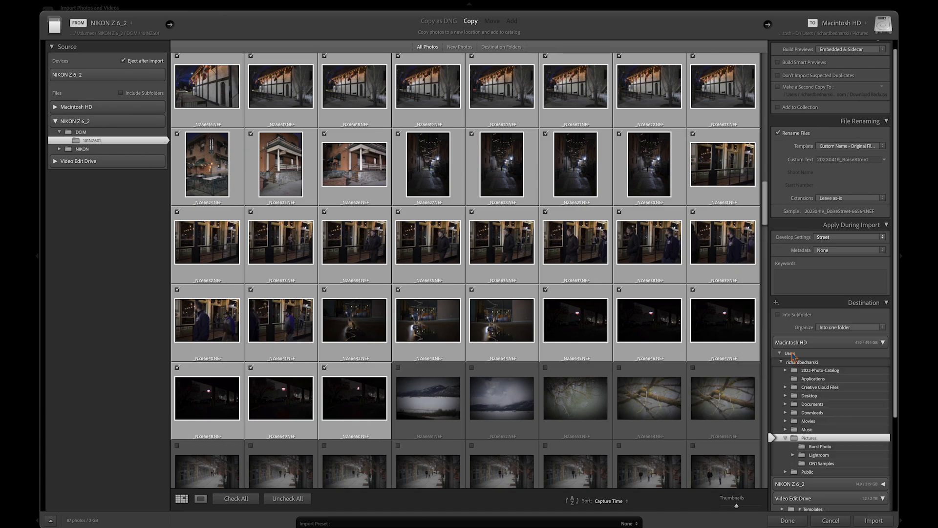
click(846, 251)
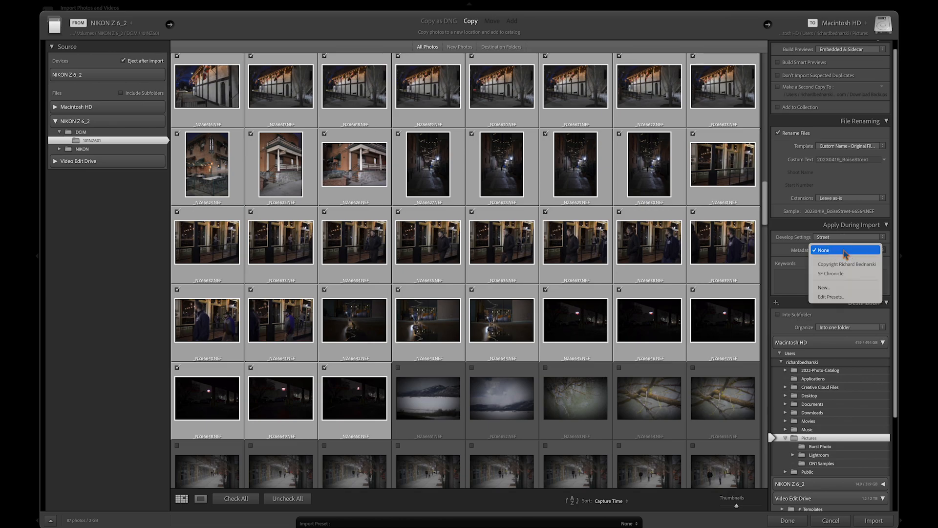
click(846, 265)
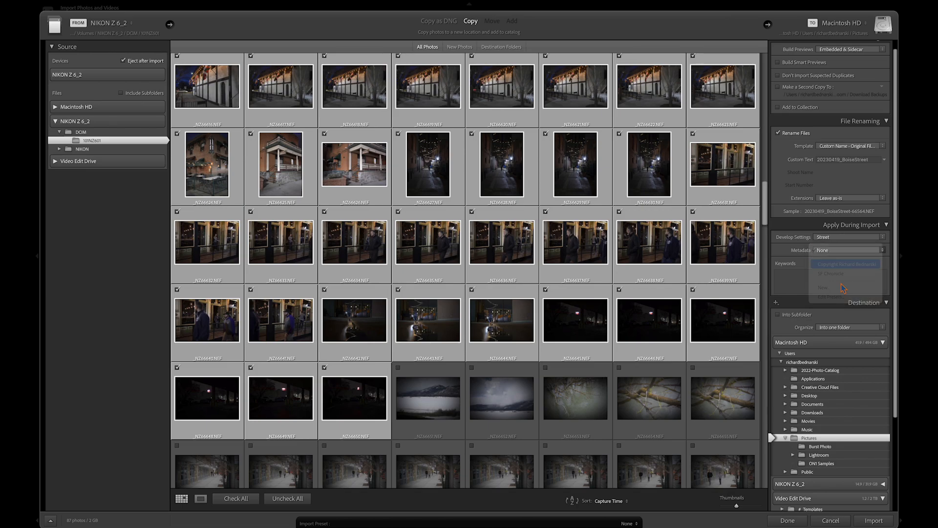
- Start the import of the checked photos
scroll(843, 395, down, 2)
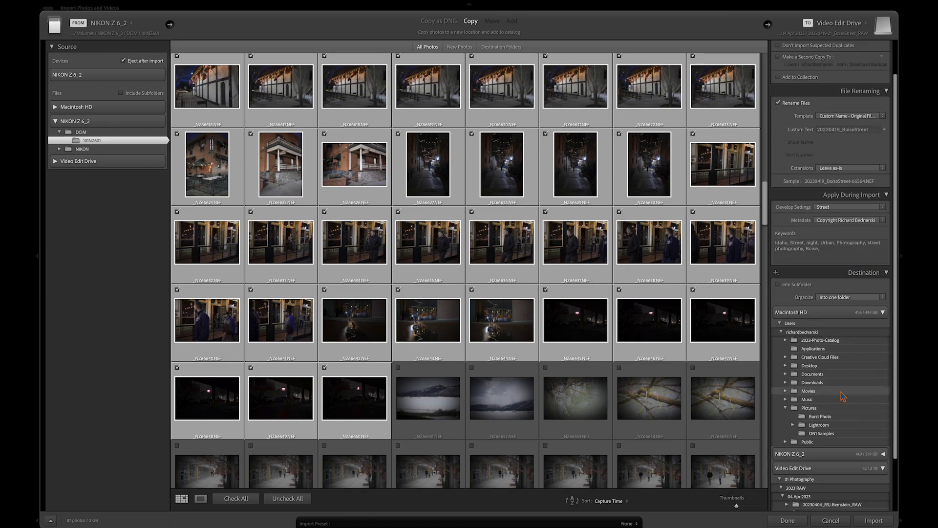
scroll(843, 395, down, 4)
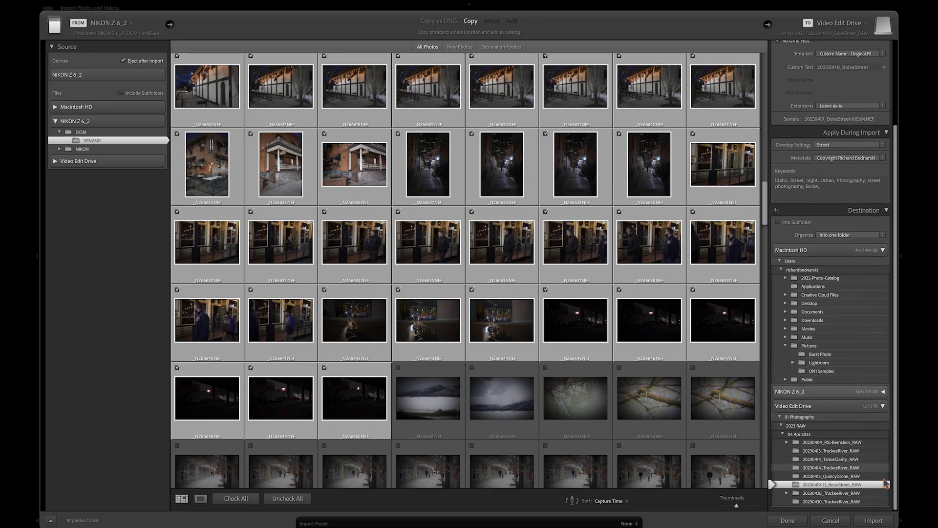
click(886, 521)
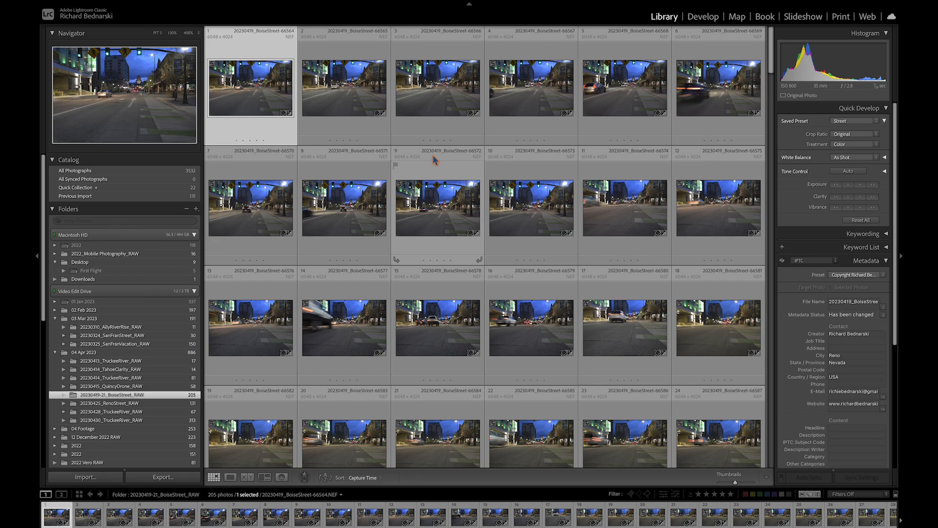
- Open the imported photos one at a time and rate the fourth street shot one star
key(n)
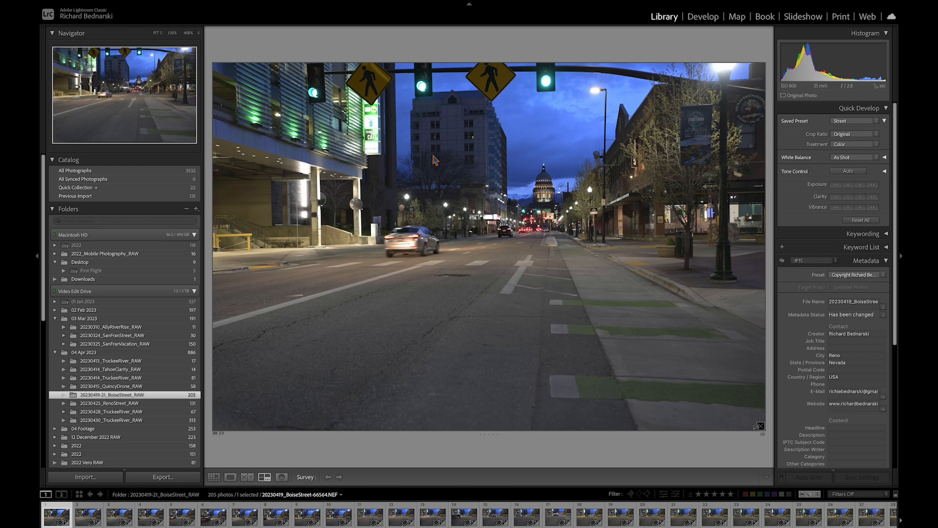
key(Right)
key(Right)
key(Right)
key(Right)
key(Right)
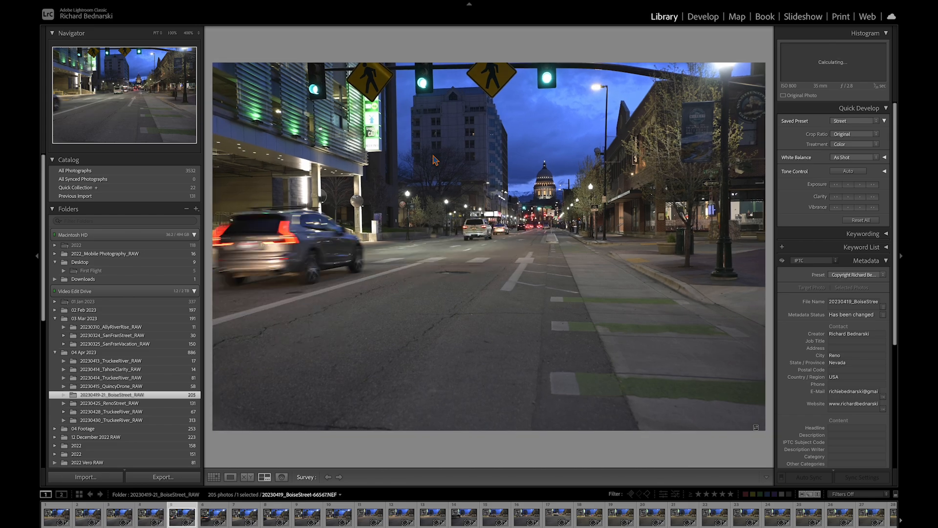
key(1)
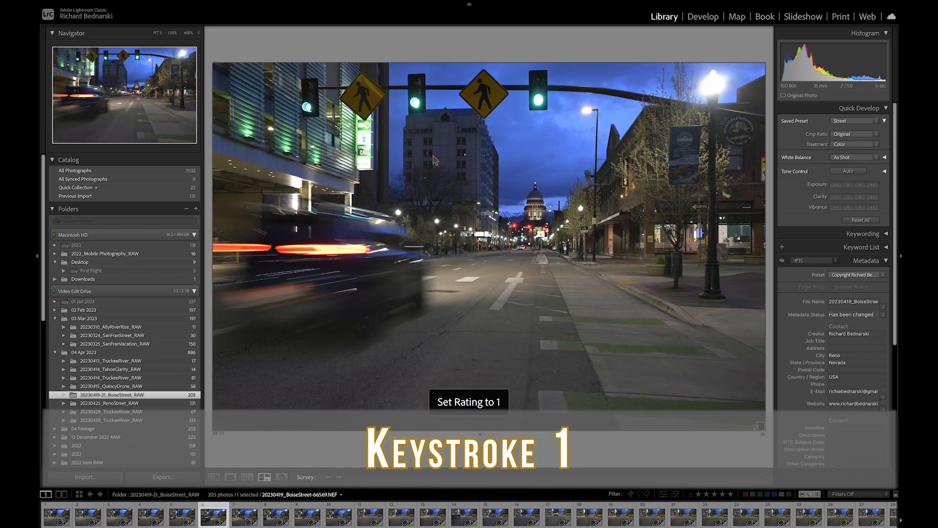
- Step through the following street shots and rate another one one star
key(Right)
key(Right)
key(Right)
key(Right)
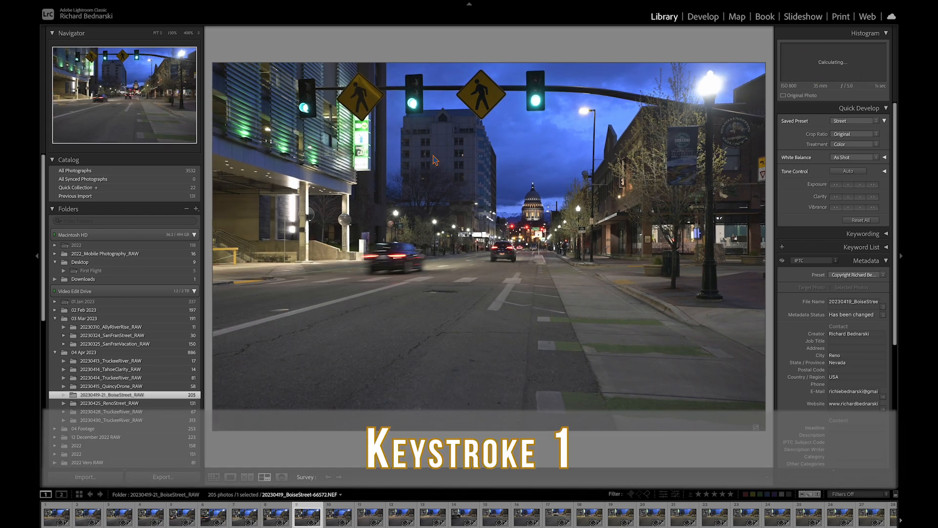
key(Left)
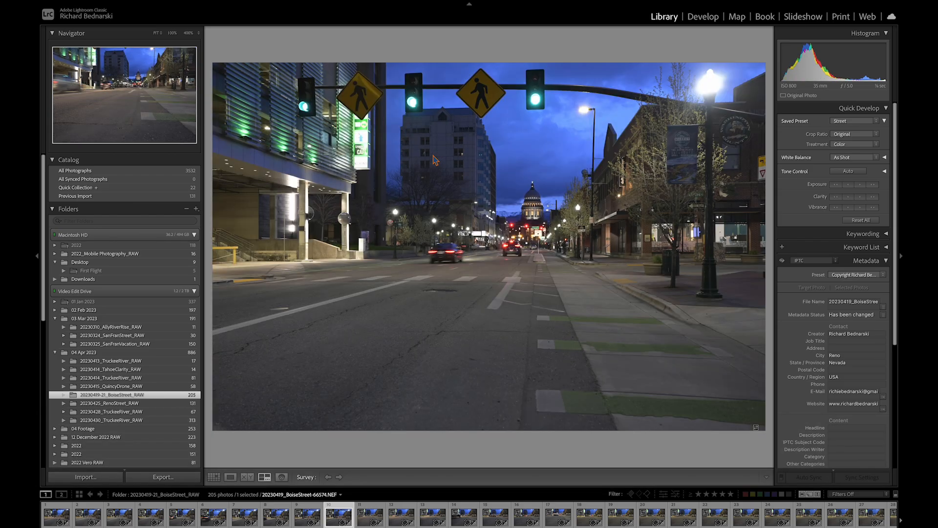
key(Right)
key(Right)
key(Right)
key(Right)
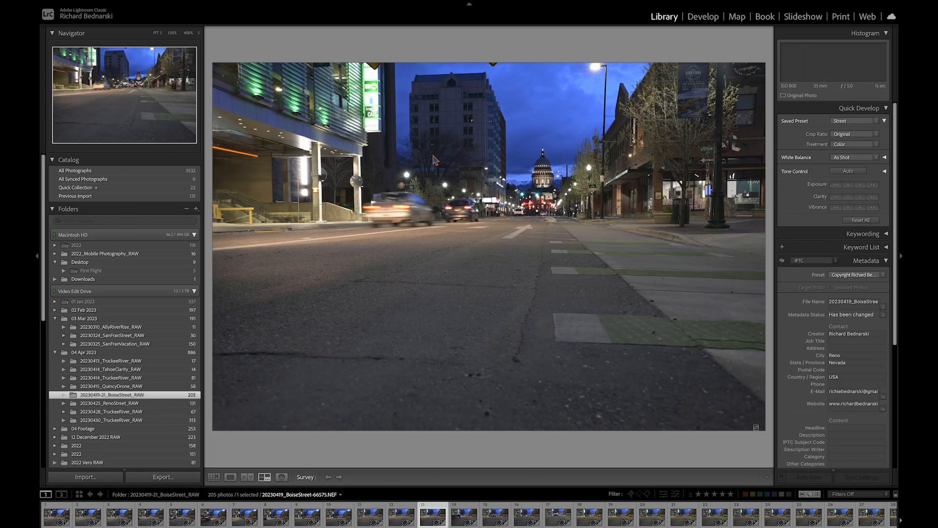
key(Right)
key(Right)
key(Right)
key(Right)
key(Right)
key(Right)
key(Right)
key(Right)
key(Right)
key(Right)
key(Right)
key(Right)
key(Right)
key(Right)
key(Right)
key(Right)
key(Right)
key(Right)
key(Right)
key(Right)
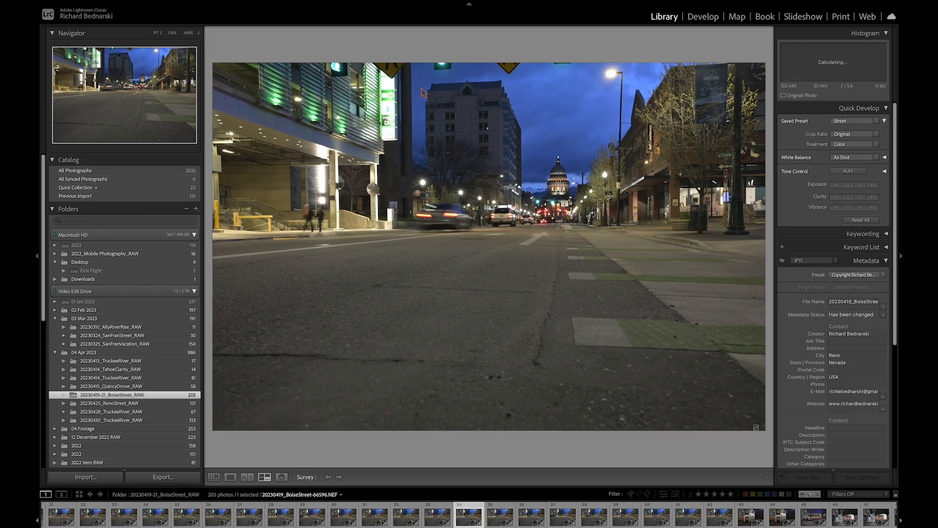
key(1)
- Continue through the street shots and give the daytime sidewalk shot one star
key(Right)
key(Right)
key(Right)
key(Right)
key(Right)
key(Right)
key(Right)
key(Right)
key(Right)
key(Right)
key(Right)
key(Right)
key(Right)
key(Right)
key(Right)
key(Right)
key(Right)
key(Right)
key(Right)
key(Right)
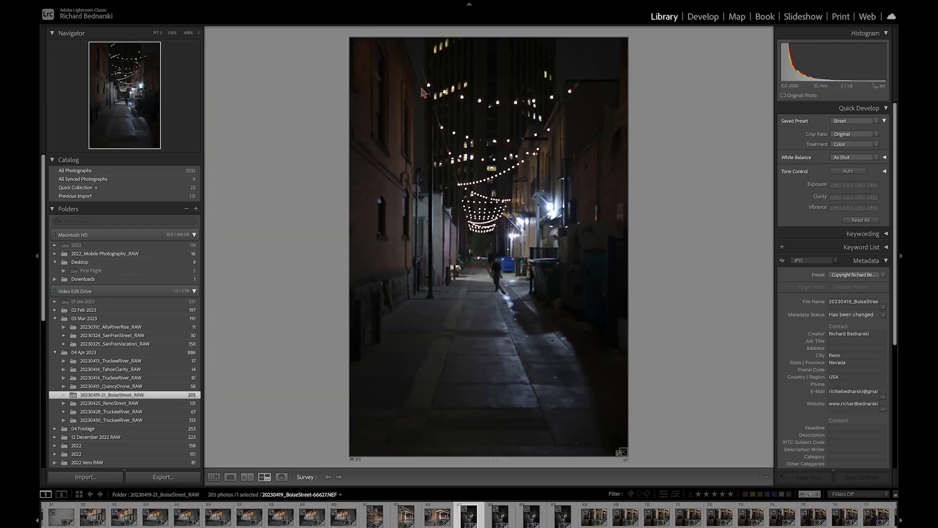
key(Right)
key(Right)
key(Right)
key(Right)
key(Right)
key(Right)
key(Right)
key(Right)
key(Right)
key(Right)
key(Right)
key(Right)
key(Right)
key(Right)
key(Right)
key(Right)
key(Right)
key(Right)
key(Right)
key(Right)
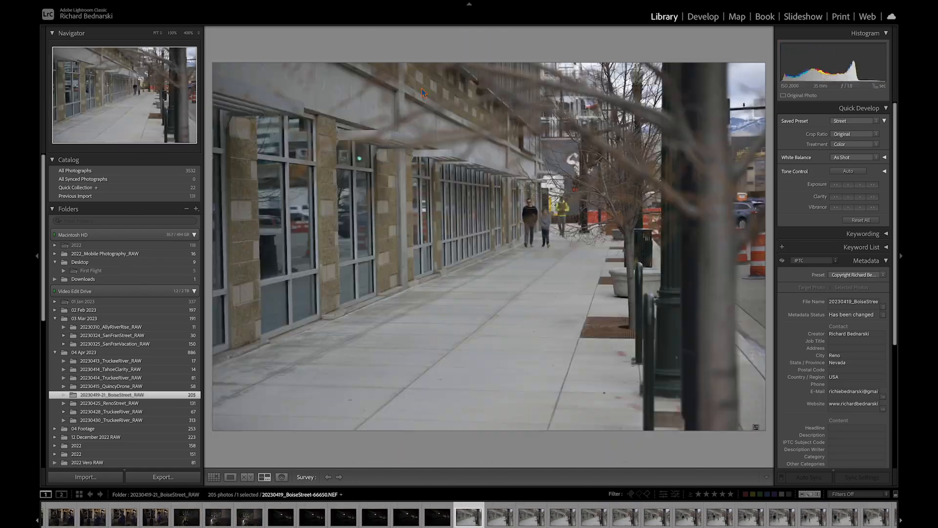
key(1)
- Keep stepping through the daytime shots and rate the cyclist pan and the Idaho street crossing one star each
key(Right)
key(Right)
key(Right)
key(Right)
key(Right)
key(Right)
key(Right)
key(Right)
key(Right)
key(Right)
key(Right)
key(Right)
key(Right)
key(Right)
key(Right)
key(Right)
key(Right)
key(Right)
key(Right)
key(Right)
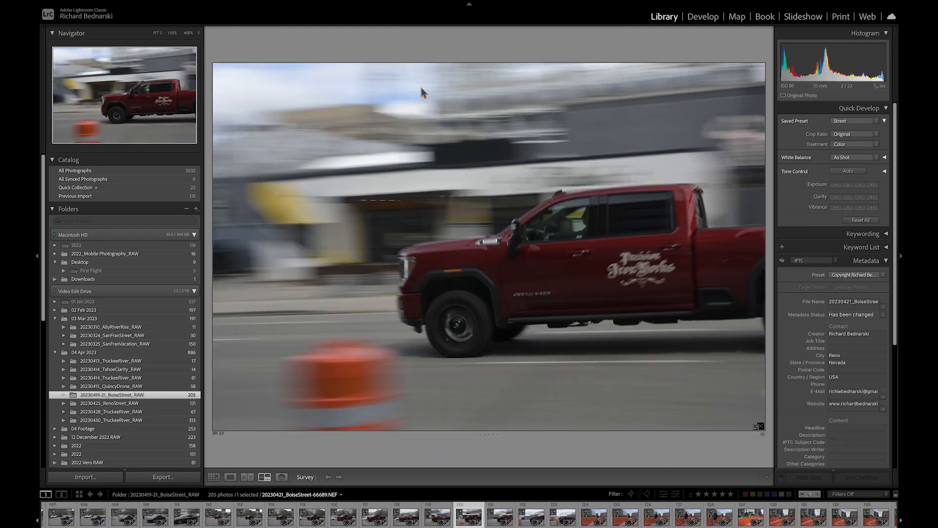
key(Right)
key(Right)
key(Right)
key(Right)
key(Right)
key(Right)
key(Right)
key(Right)
key(Right)
key(Right)
key(Right)
key(Right)
key(Right)
key(Right)
key(Right)
key(Right)
key(Right)
key(Right)
key(Right)
key(Right)
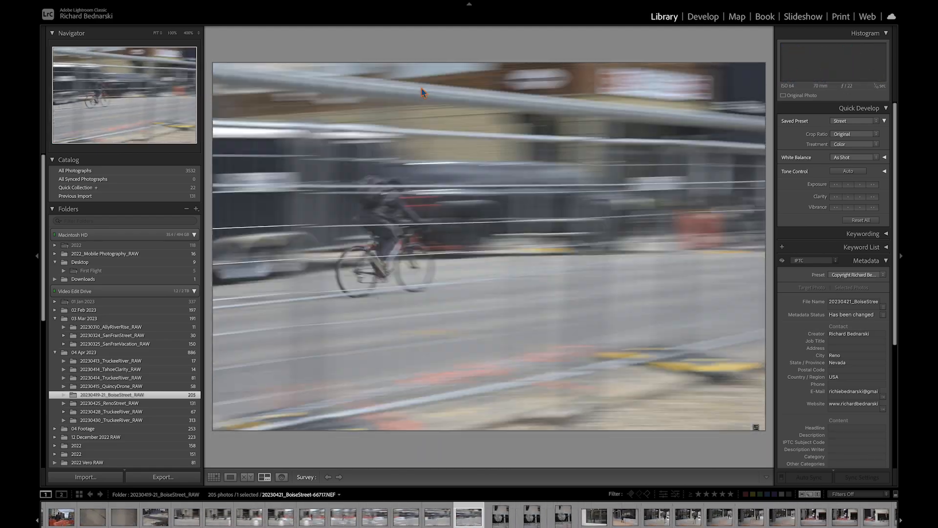
key(1)
key(Right)
key(Right)
key(Right)
key(Right)
key(Right)
key(Right)
key(Right)
key(Right)
key(Right)
key(Right)
key(Right)
key(Right)
key(Right)
key(Right)
key(Right)
key(Right)
key(Right)
key(Right)
key(Right)
key(Right)
key(1)
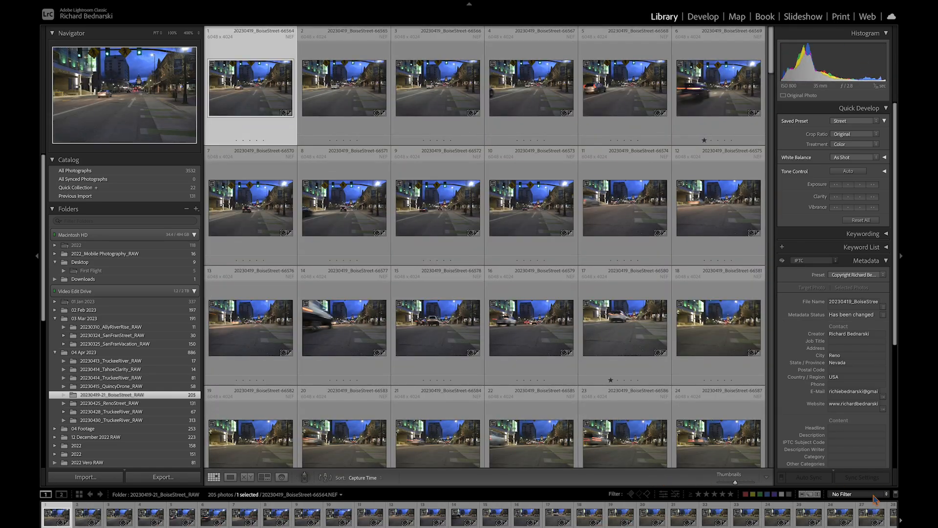
- Filter the library grid to show only unrated photos
click(873, 495)
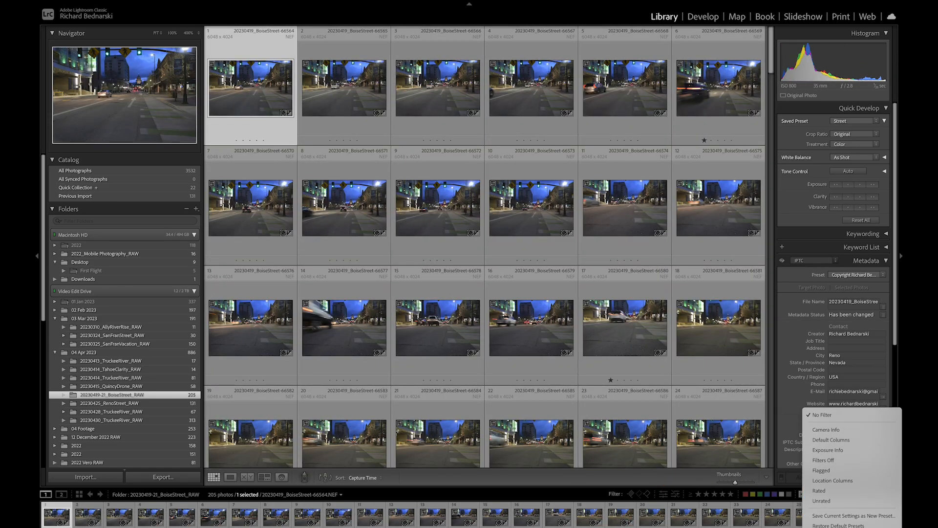
click(860, 508)
key(0)
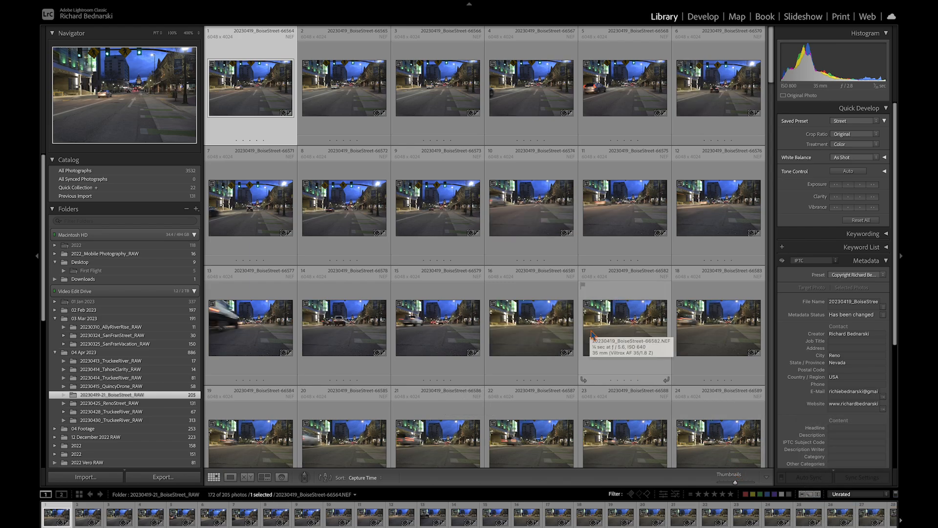
- Select all unrated photos and delete them from disk
key(super+a)
key(super+BackSpace)
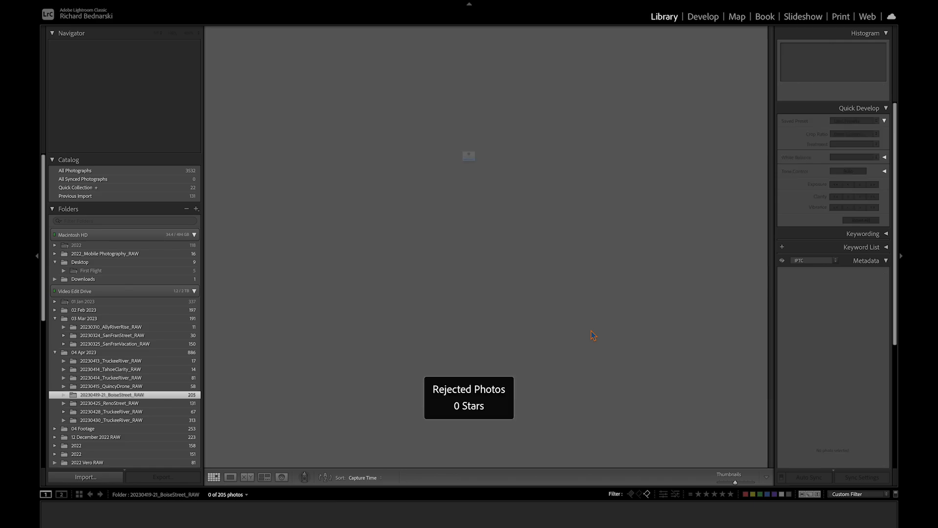
click(458, 186)
key(BackSpace)
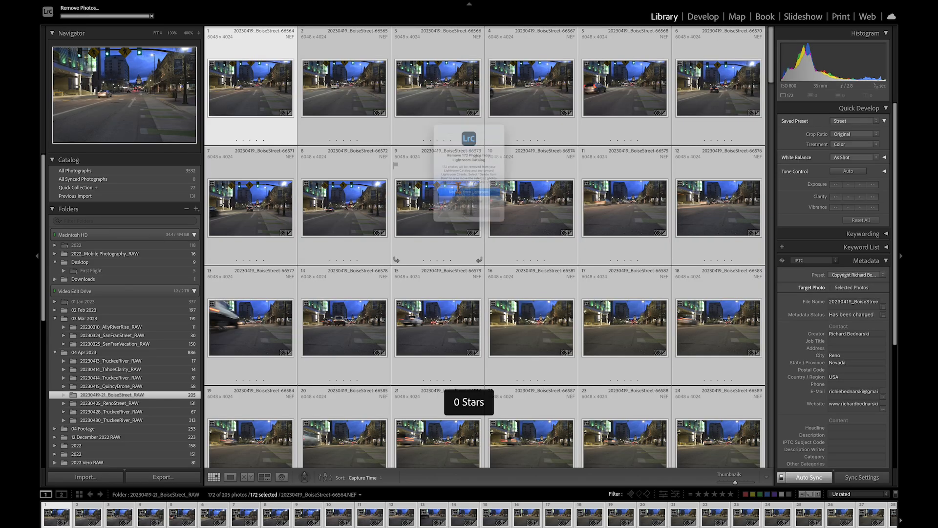
click(467, 218)
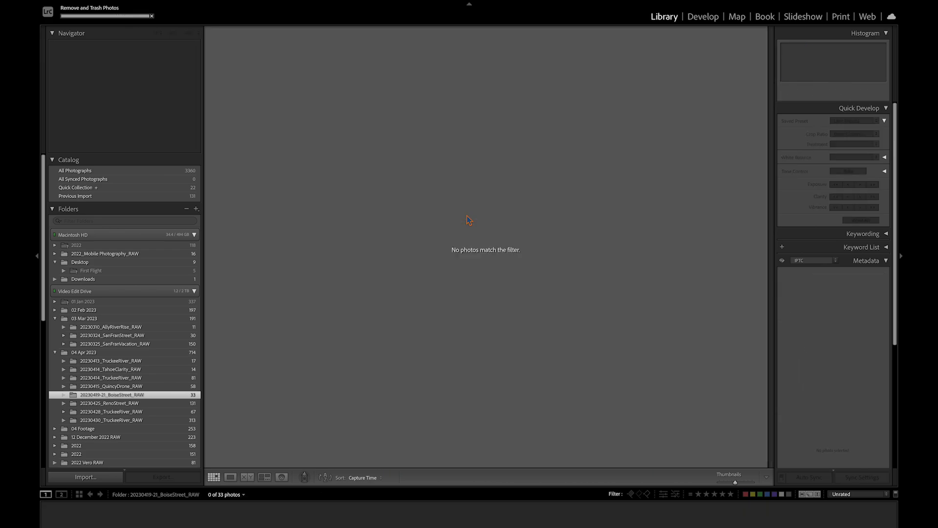
- Turn the library filter off and review the remaining rated photos in the grid
click(840, 494)
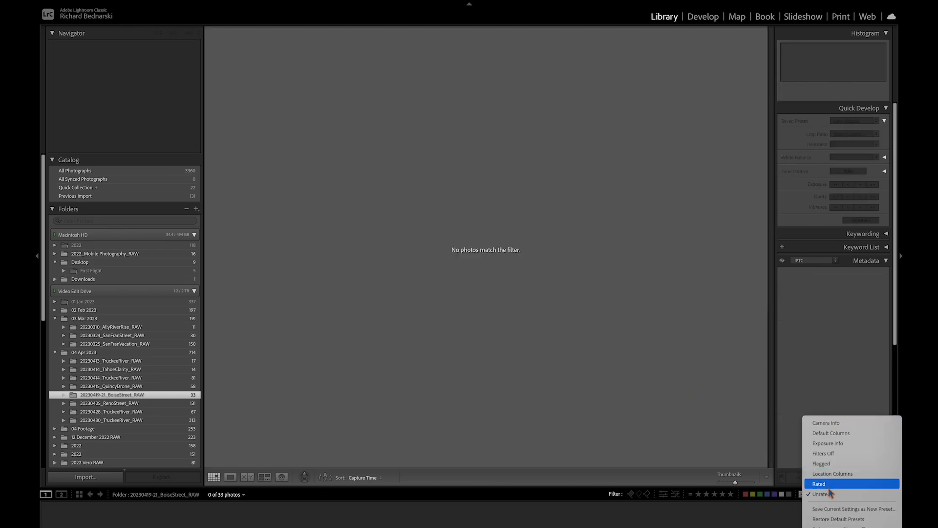
click(832, 453)
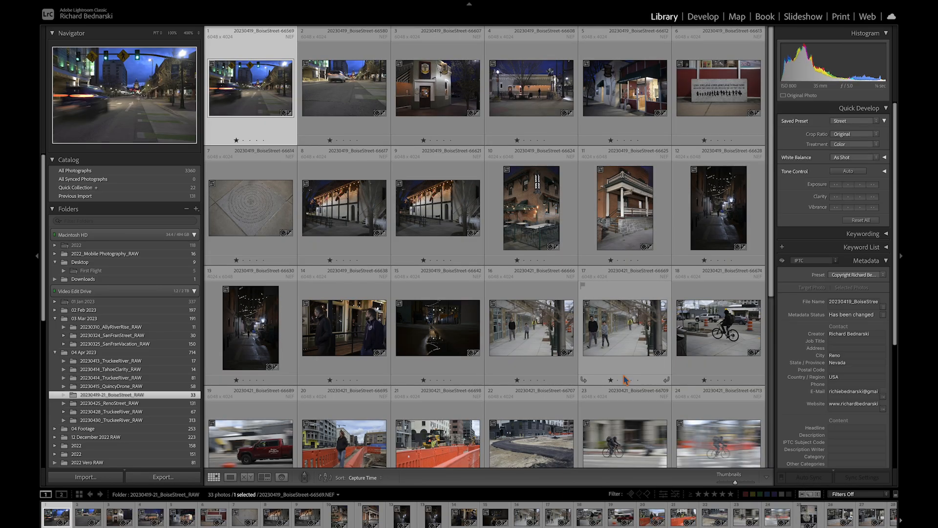
scroll(625, 380, down, 5)
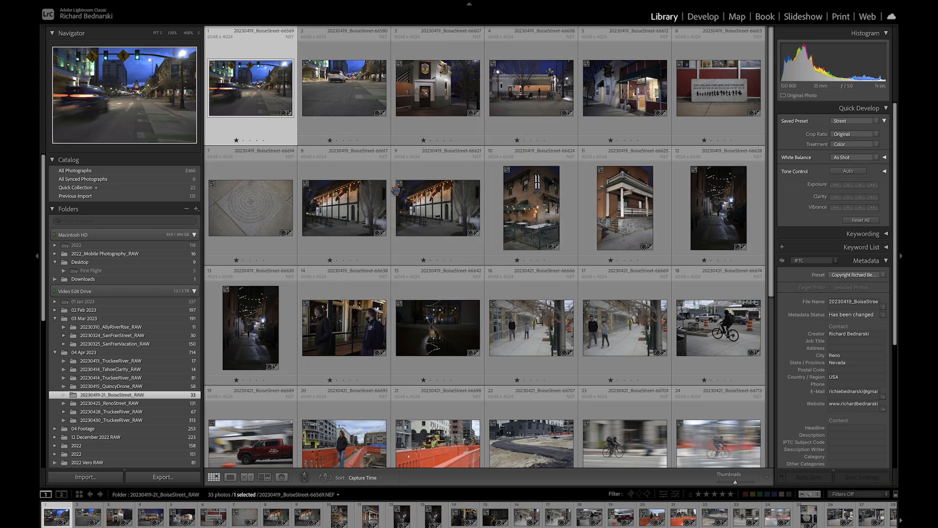
scroll(394, 190, down, 6)
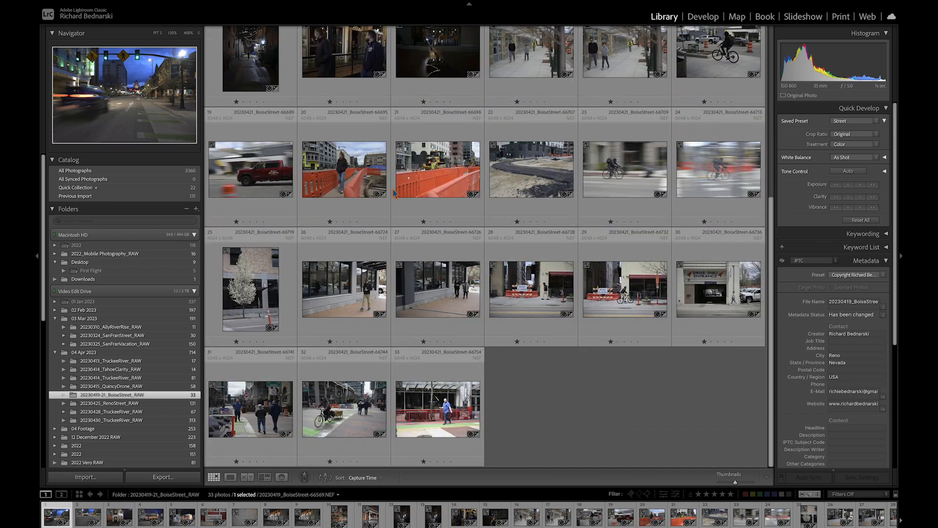
scroll(395, 195, up, 3)
scroll(395, 192, up, 3)
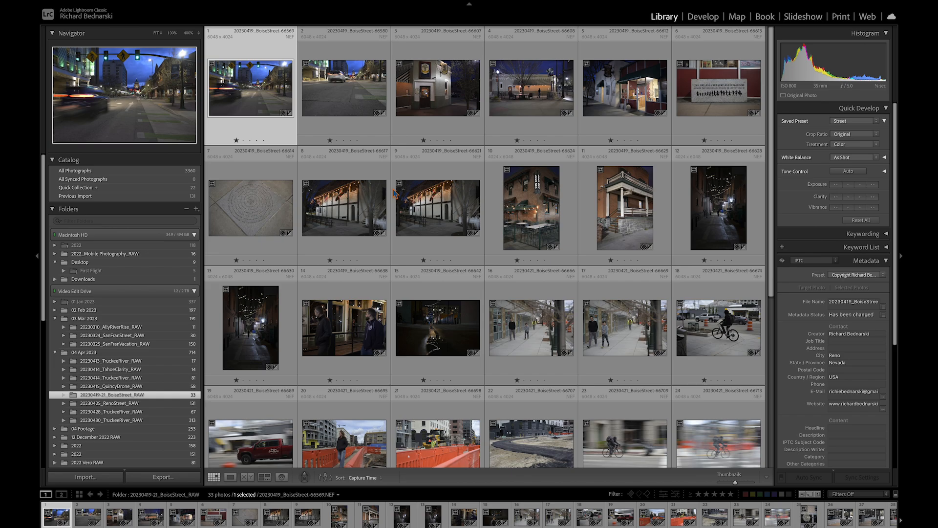
- Open the first photo in Develop and switch its profile to Adobe Monochrome
key(g)
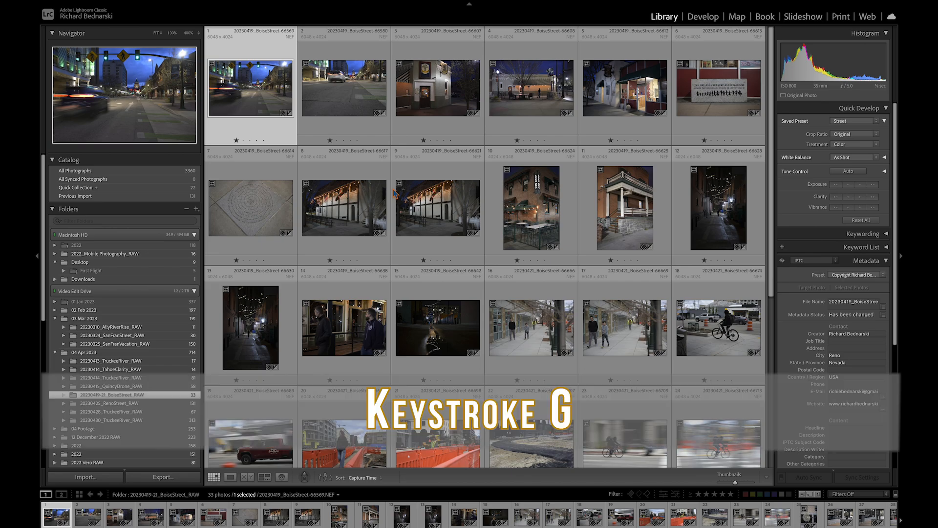
key(d)
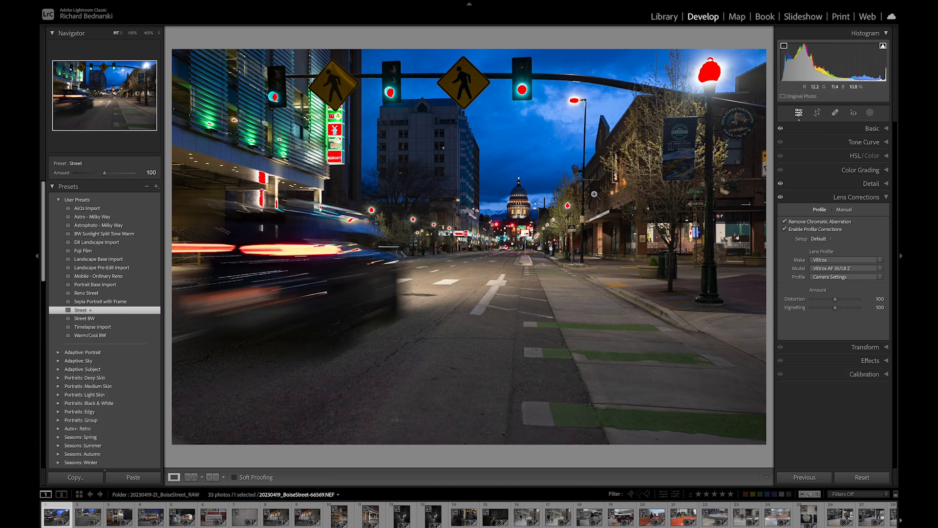
click(874, 129)
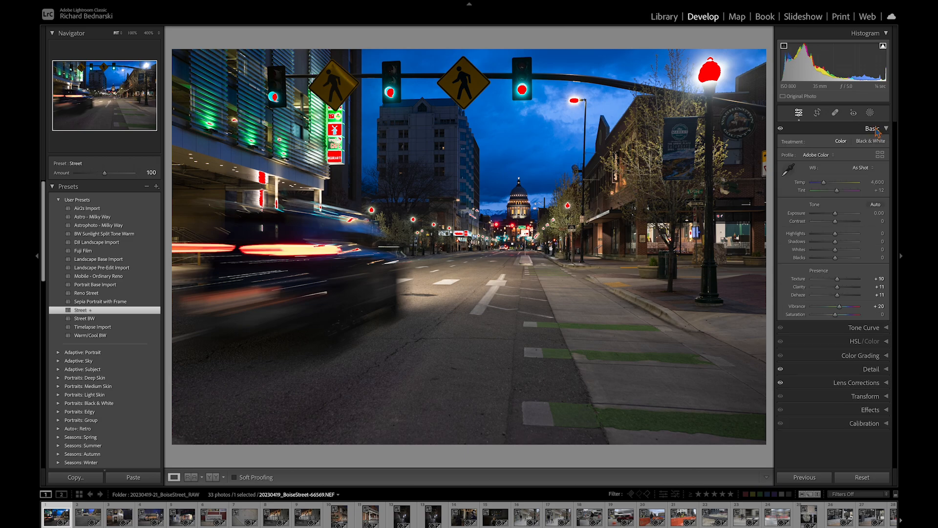
click(824, 156)
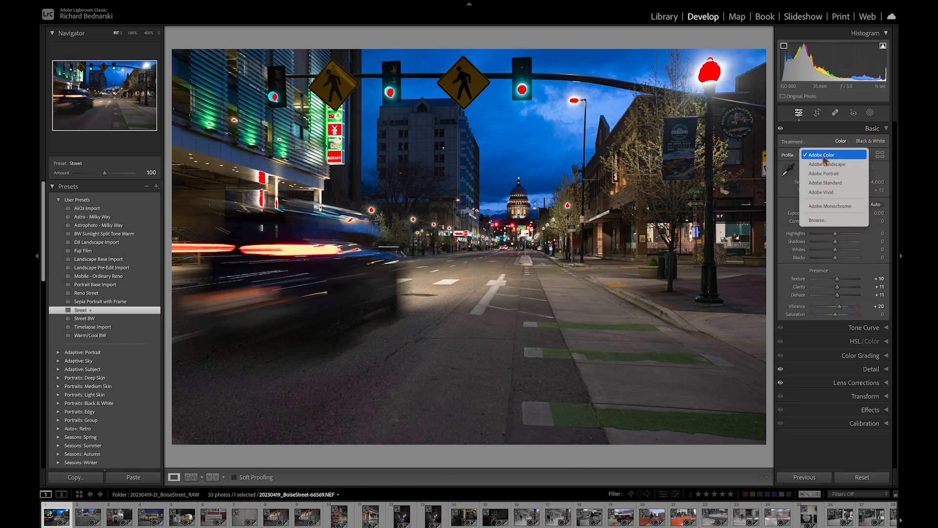
click(825, 205)
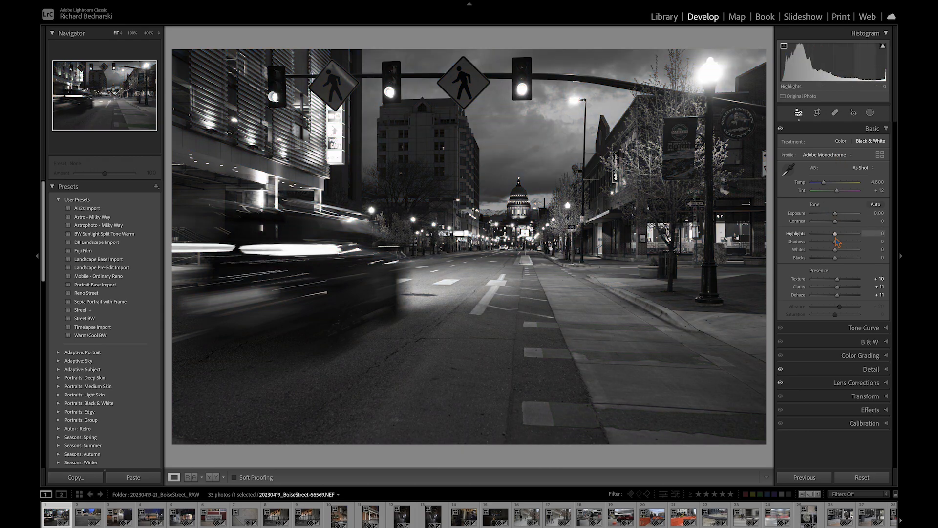
- Set Highlights to −52, Shadows +39, Whites −39, Blacks +17 and Dehaze +22
mouse_move(835, 234)
mouse_down()
mouse_move(823, 235)
mouse_move(833, 250)
mouse_move(826, 250)
mouse_up()
drag(835, 258, 838, 259)
drag(835, 242, 844, 242)
drag(838, 296, 841, 299)
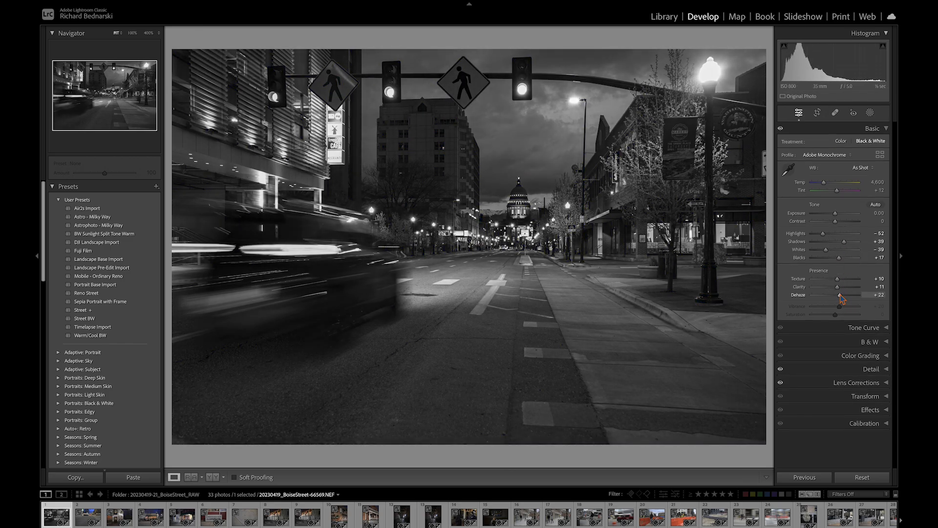
- Toggle the before and after view to compare the black-and-white edit with the original
key(backslash)
key(backslash)
key(backslash)
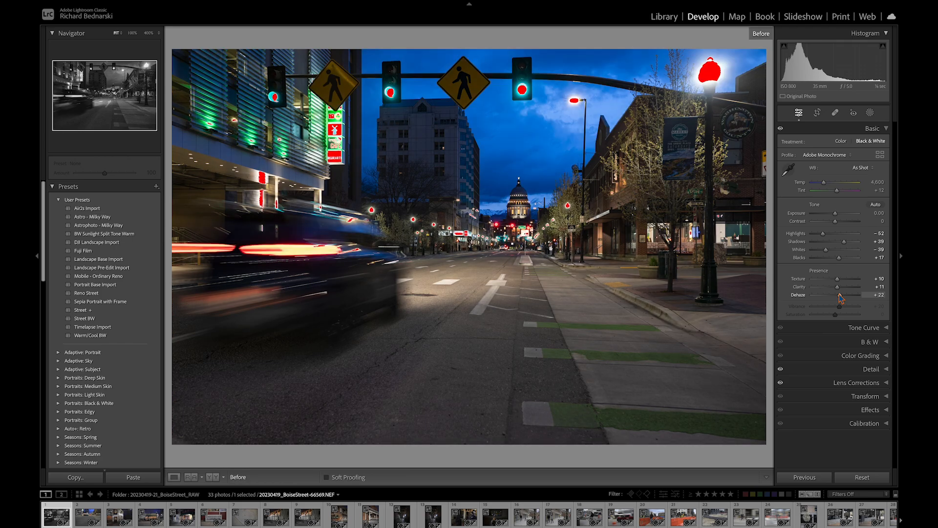
key(backslash)
key(backslash)
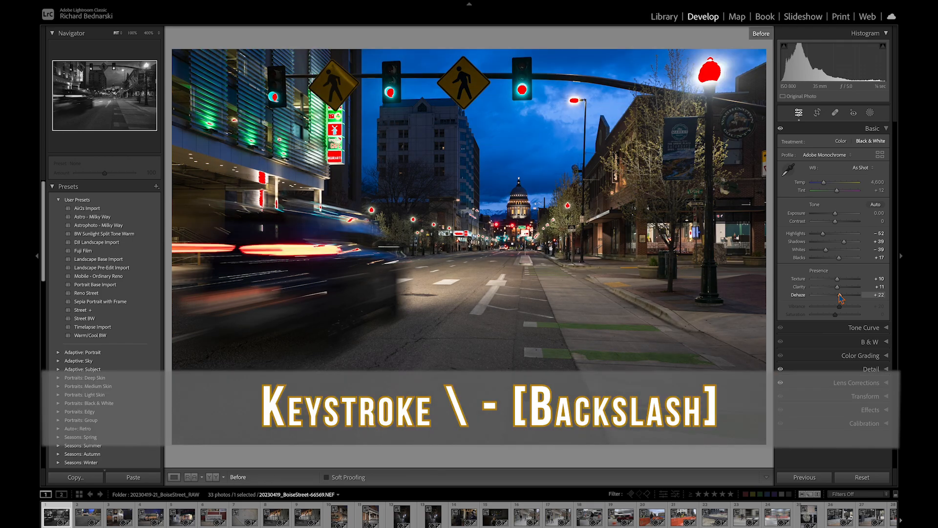
key(backslash)
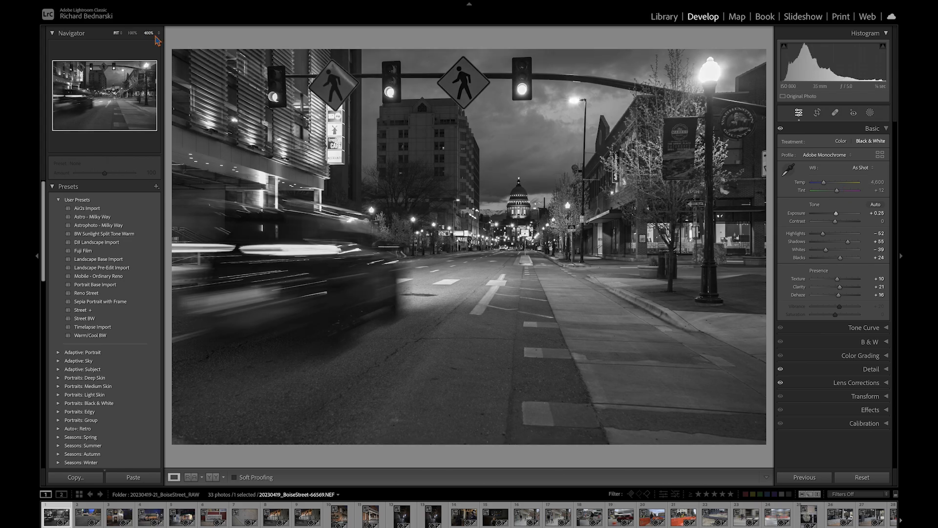
- Inspect the photo's details at 300% zoom, then return to the fit view
click(156, 36)
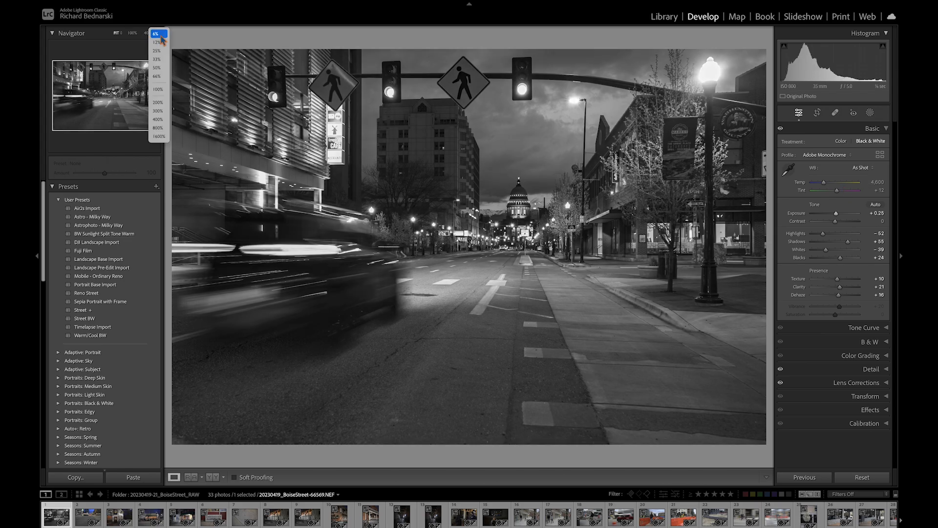
click(164, 105)
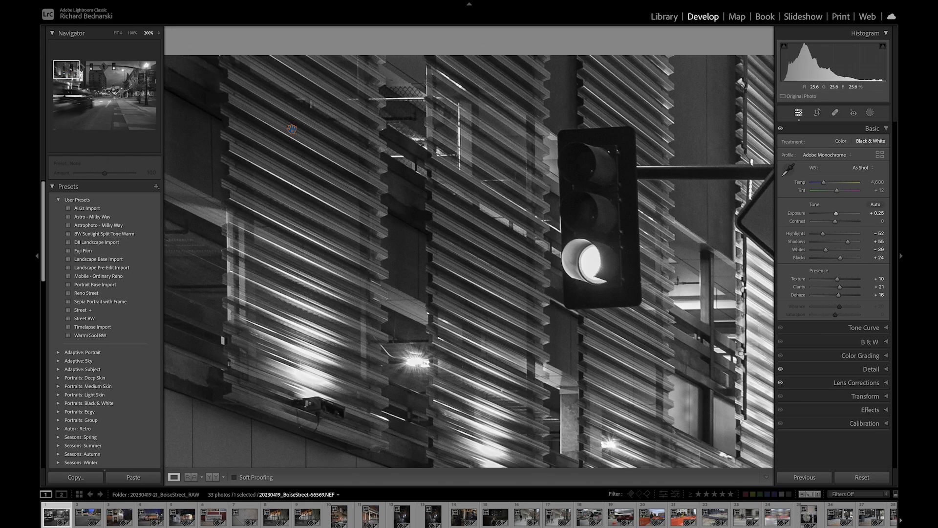
scroll(288, 127, right, 20)
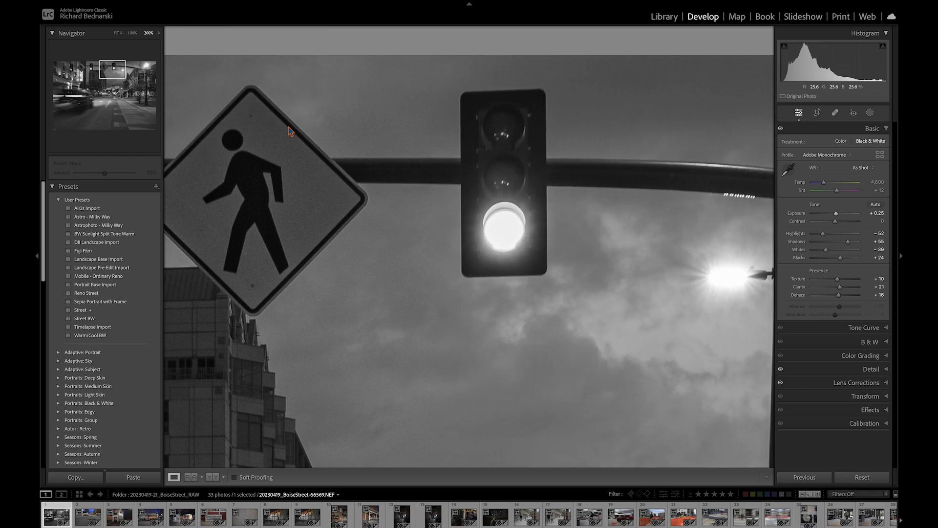
scroll(288, 131, left, 15)
scroll(289, 131, down, 8)
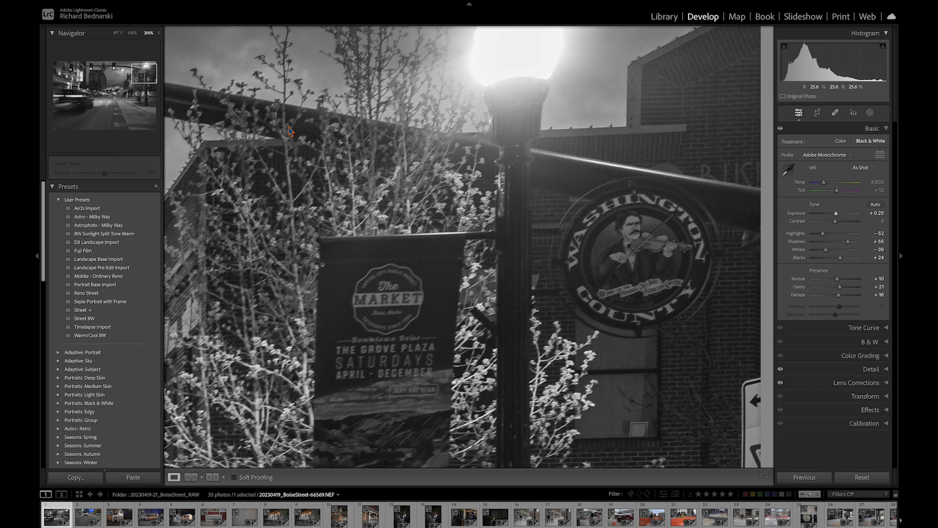
scroll(288, 130, left, 5)
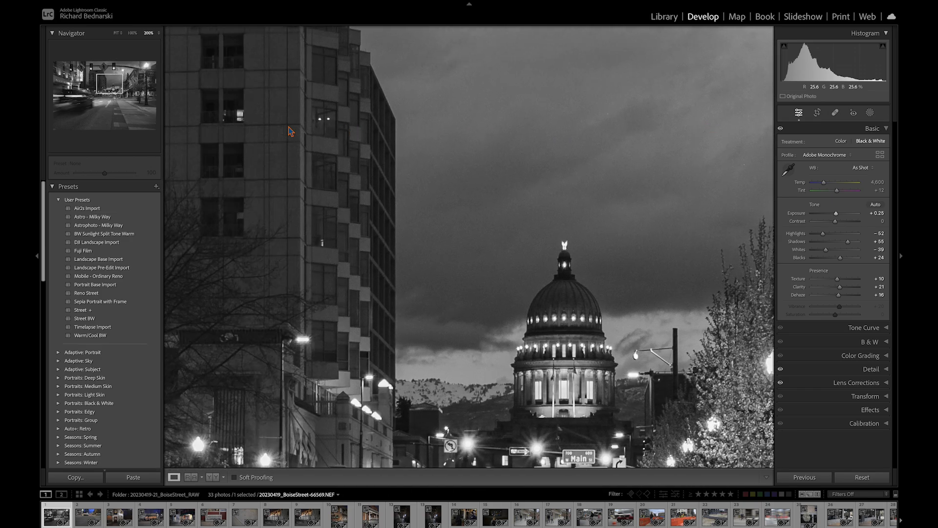
scroll(288, 131, down, 10)
key(z)
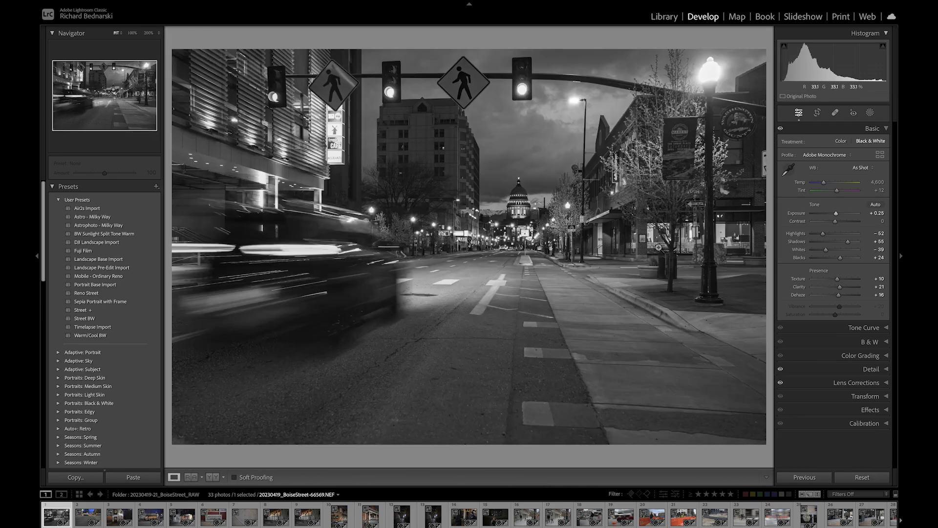
- Copy all develop settings from the edited black-and-white photo
click(860, 383)
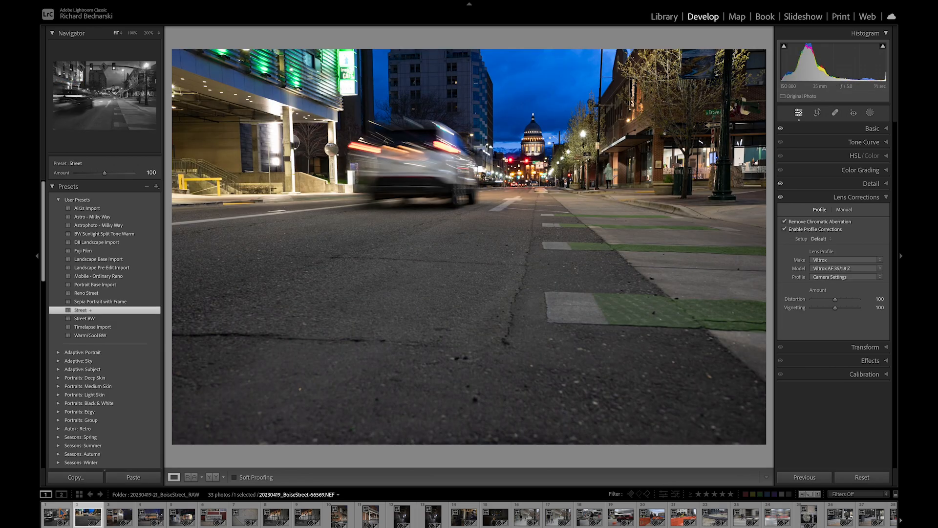
right_click(60, 510)
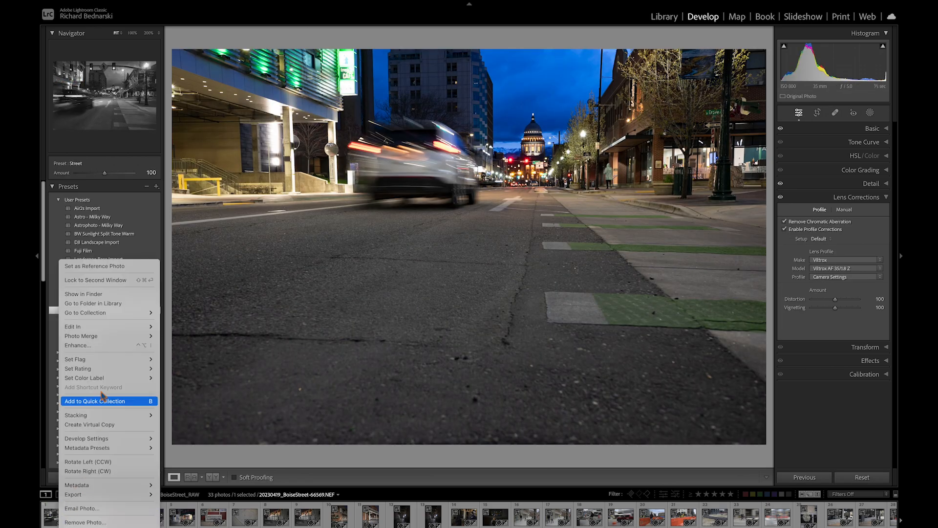
mouse_move(70, 418)
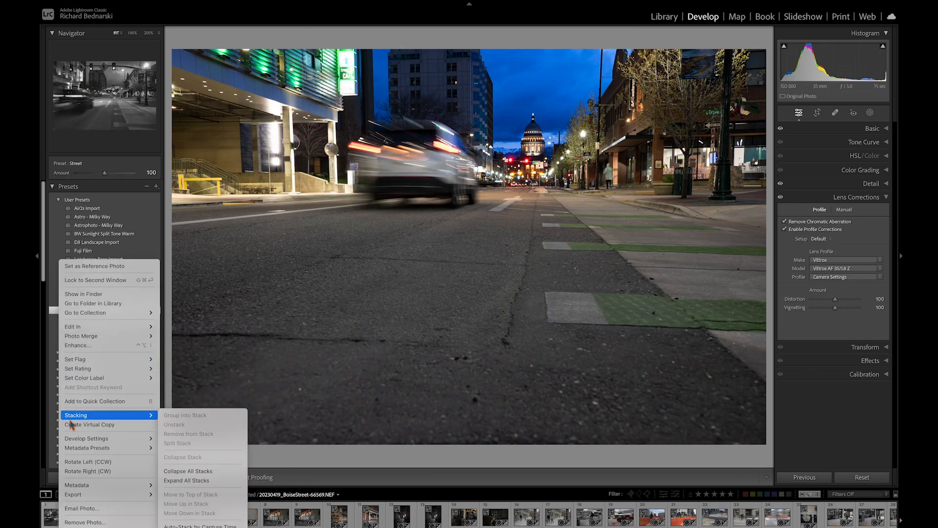
mouse_move(76, 439)
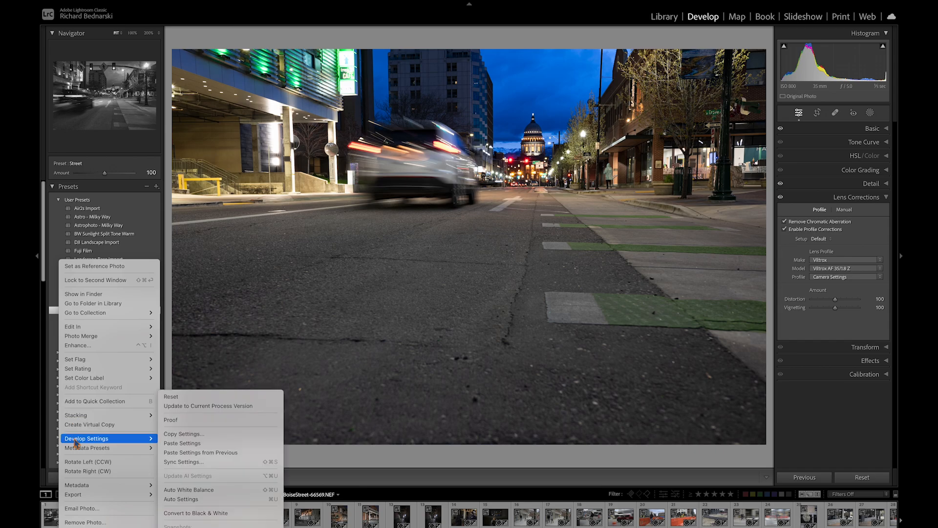
click(181, 441)
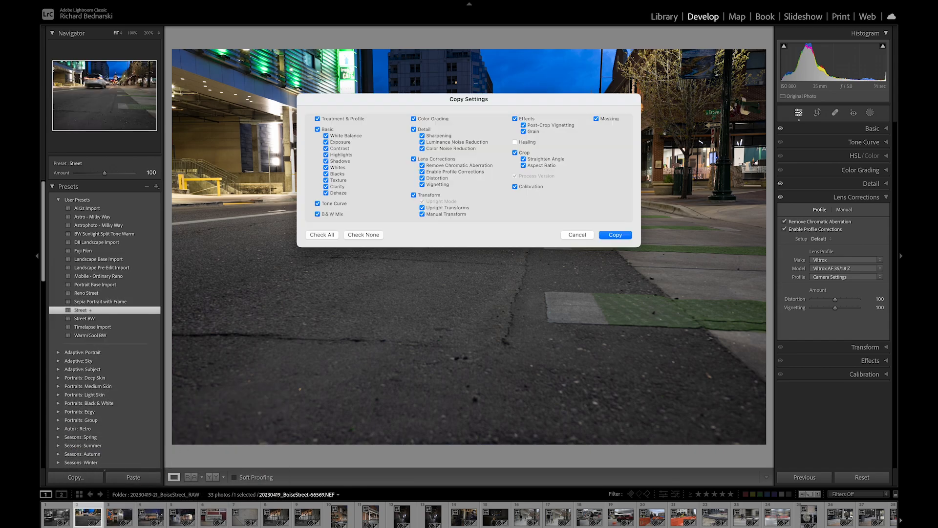
click(615, 235)
- Paste the copied settings onto the second photo, the low-angle street shot with the passing car
right_click(89, 519)
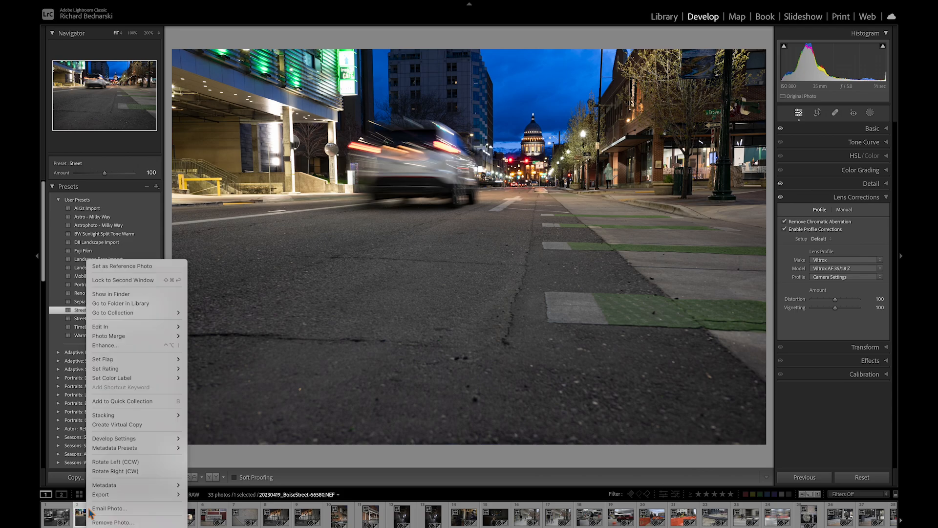
mouse_move(126, 439)
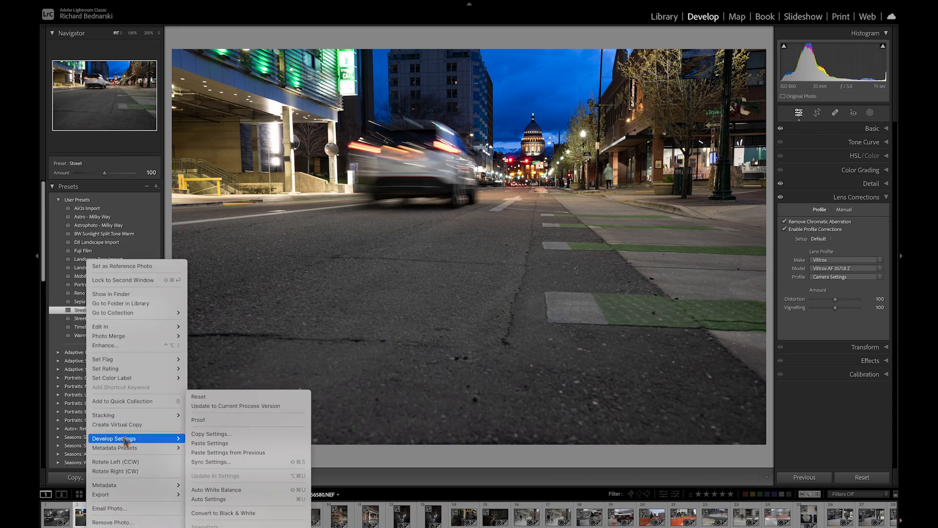
click(210, 442)
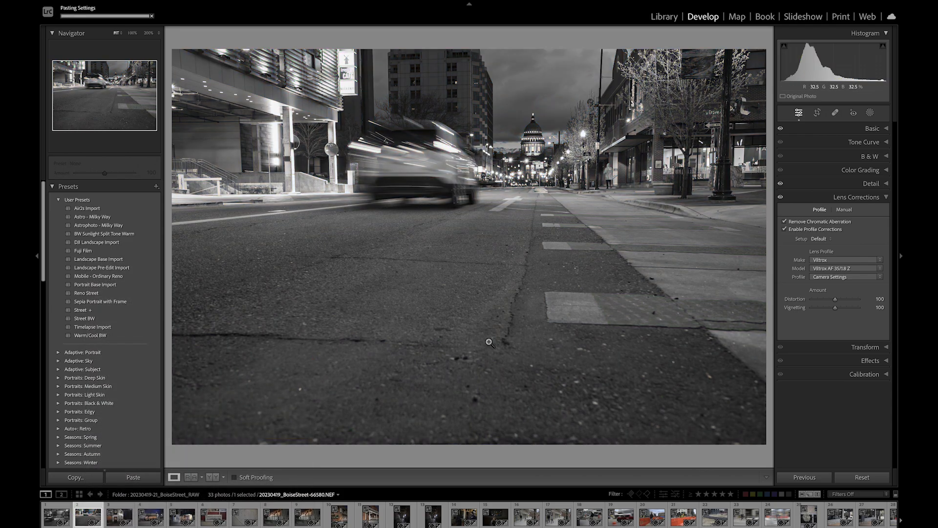
- Review the Basic and B&W panels and toggle the before and after view on the second photo
click(862, 130)
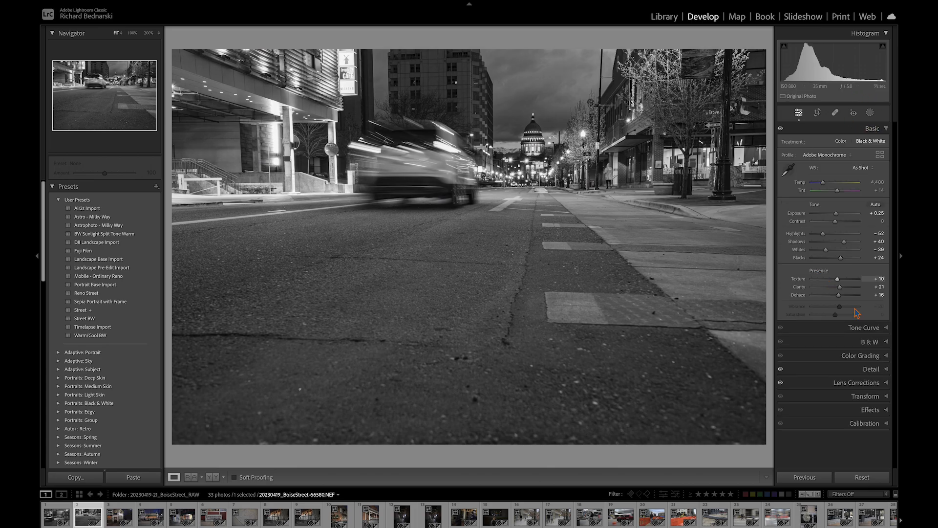
click(865, 342)
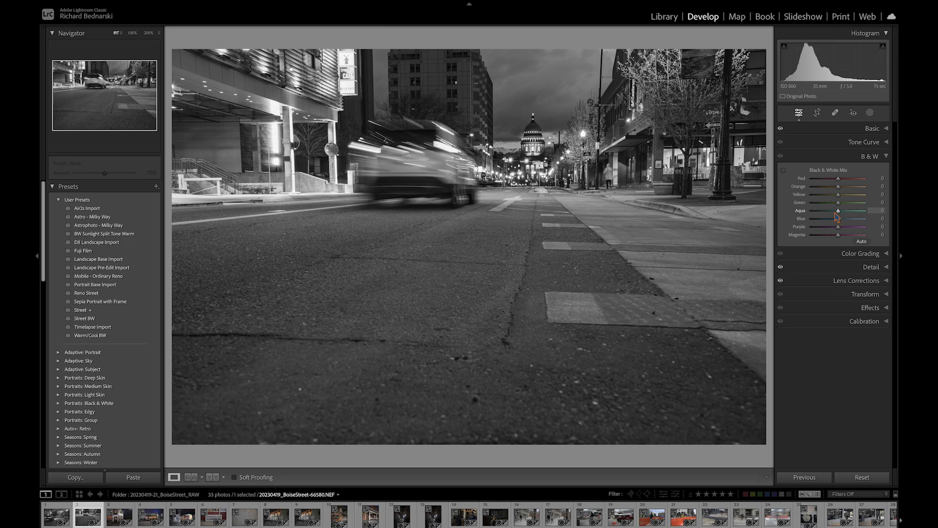
key(backslash)
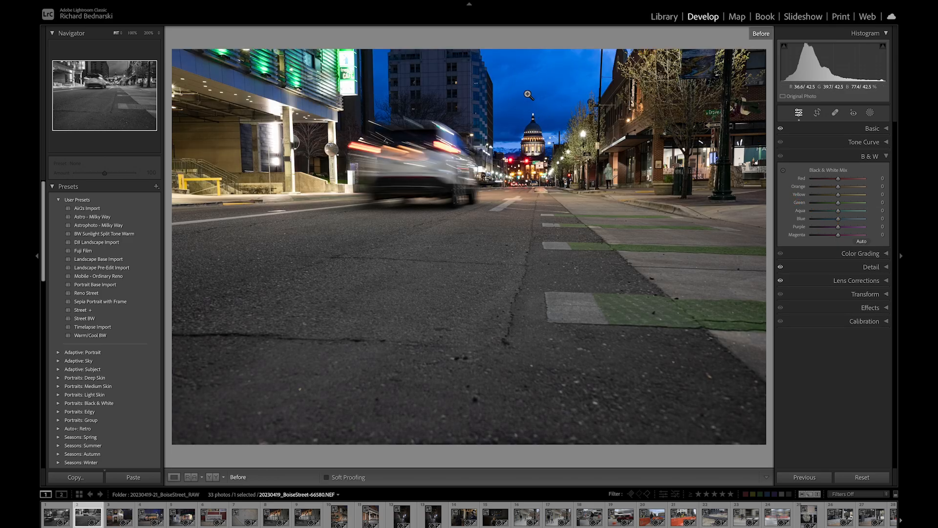
key(backslash)
- Tune the B&W mix with the targeted adjustment tool on the sky and street, reaching Yellow −28 and Blue +3
click(783, 170)
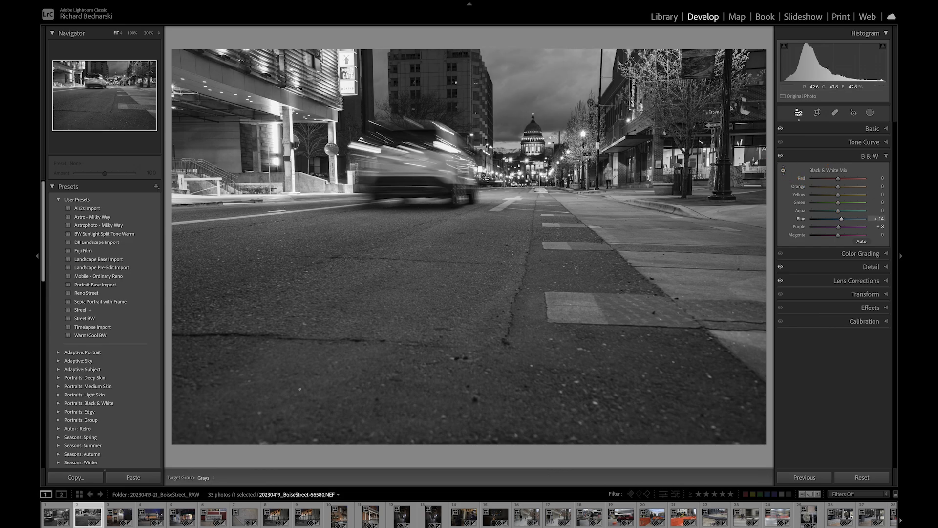
mouse_move(537, 83)
mouse_down()
mouse_move(536, 99)
mouse_move(536, 87)
mouse_up()
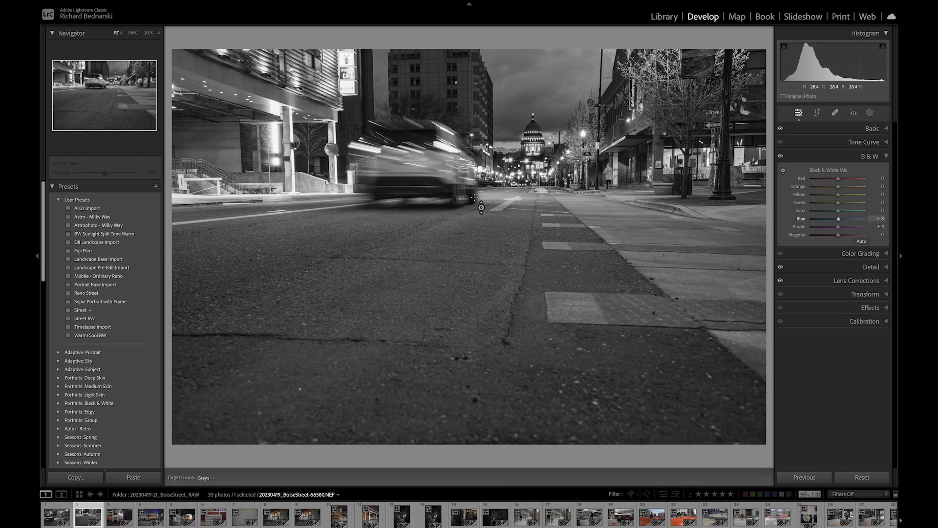
drag(481, 208, 480, 202)
drag(480, 201, 480, 203)
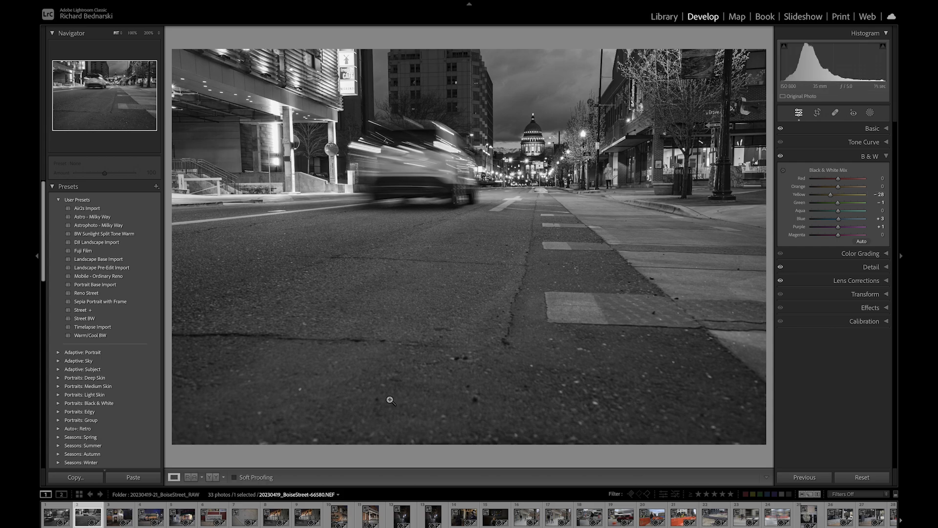
- Straighten the perspective with Guided Upright, placing vertical guides along the left and right building edges
click(866, 294)
click(788, 225)
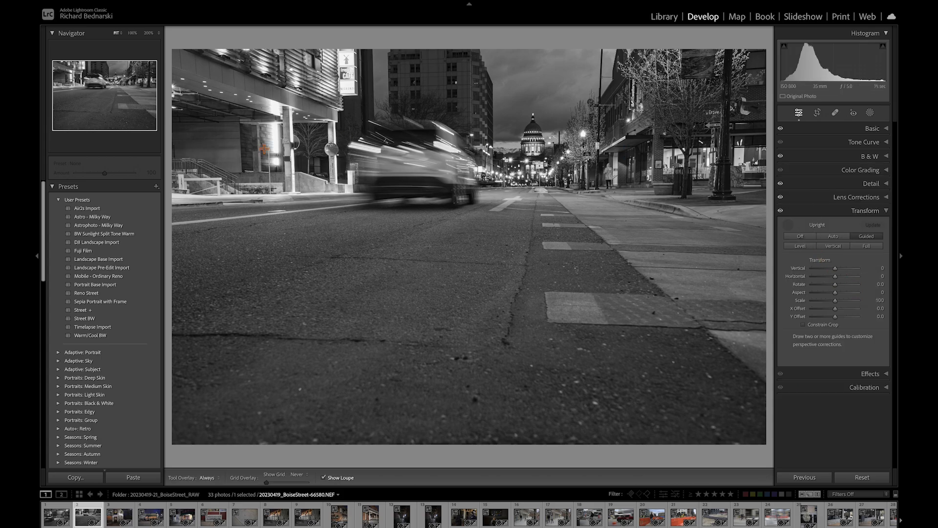
drag(288, 107, 293, 192)
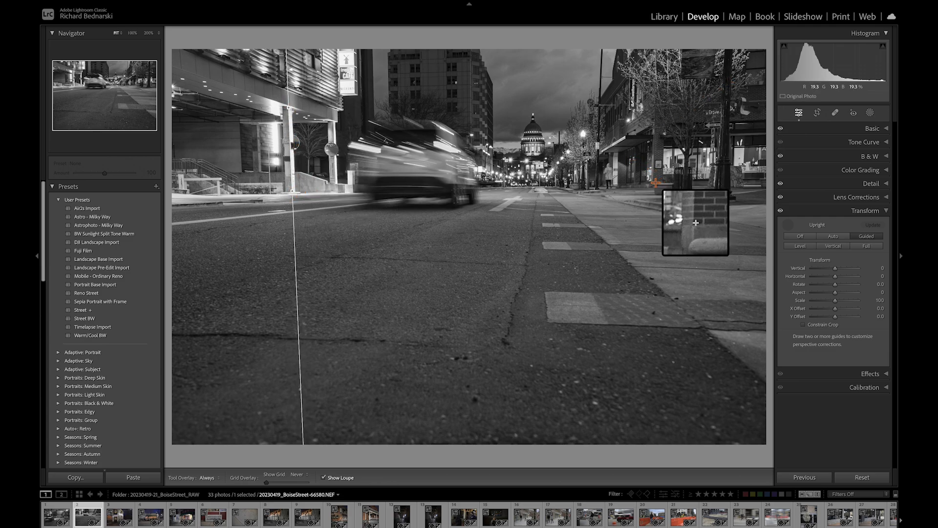
drag(653, 181, 656, 133)
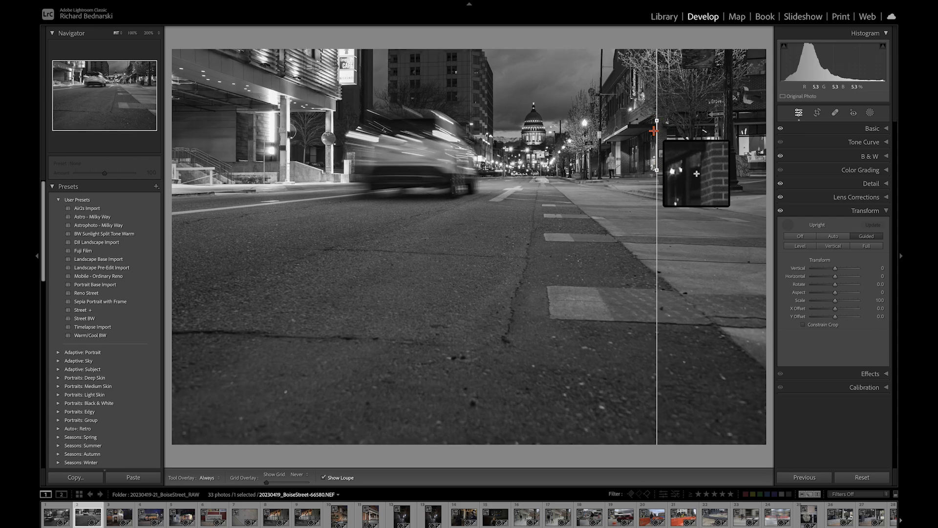
click(788, 225)
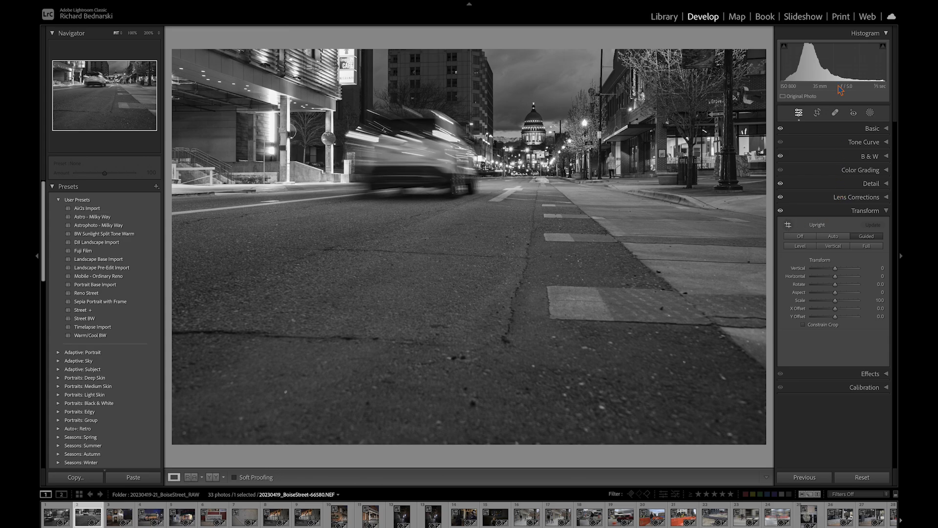
- Crop the photo with the As Shot aspect ratio into a tighter frame around the street
click(816, 113)
click(870, 142)
click(860, 175)
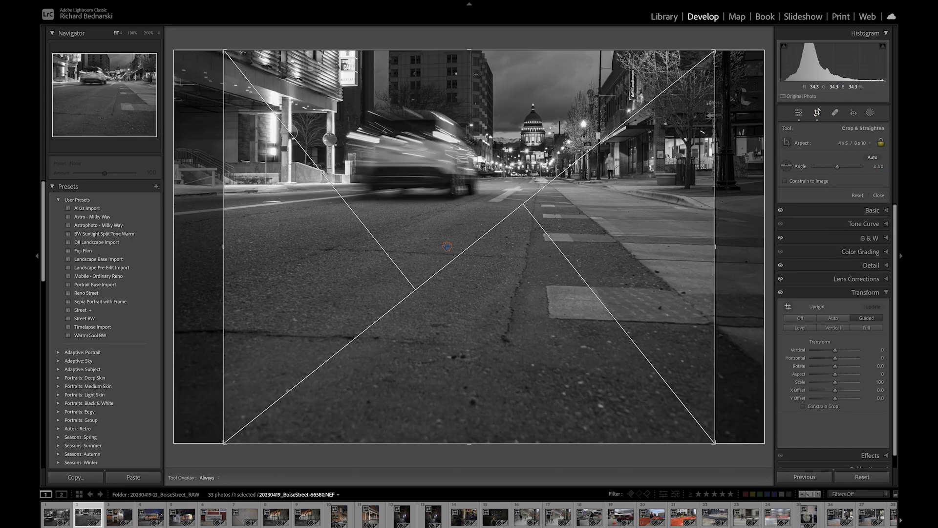
click(859, 143)
click(862, 115)
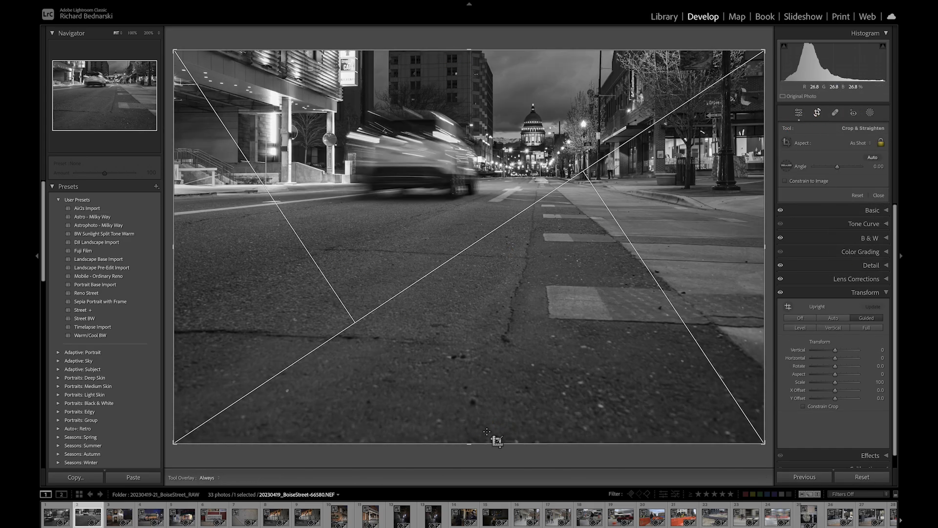
drag(550, 328, 499, 370)
drag(237, 400, 224, 406)
drag(331, 375, 311, 376)
key(Return)
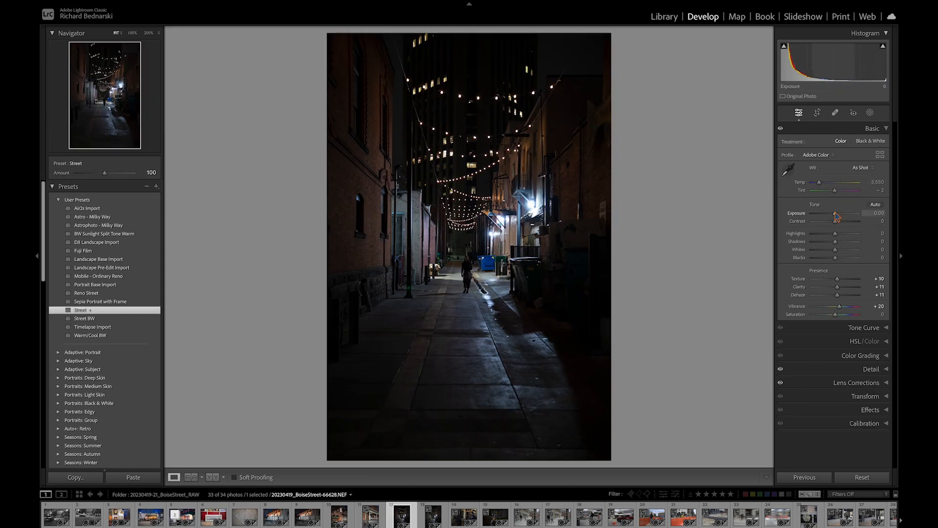
- Brighten the alley photo's exposure, switch its profile to Adobe Monochrome, and compare before and after
click(836, 214)
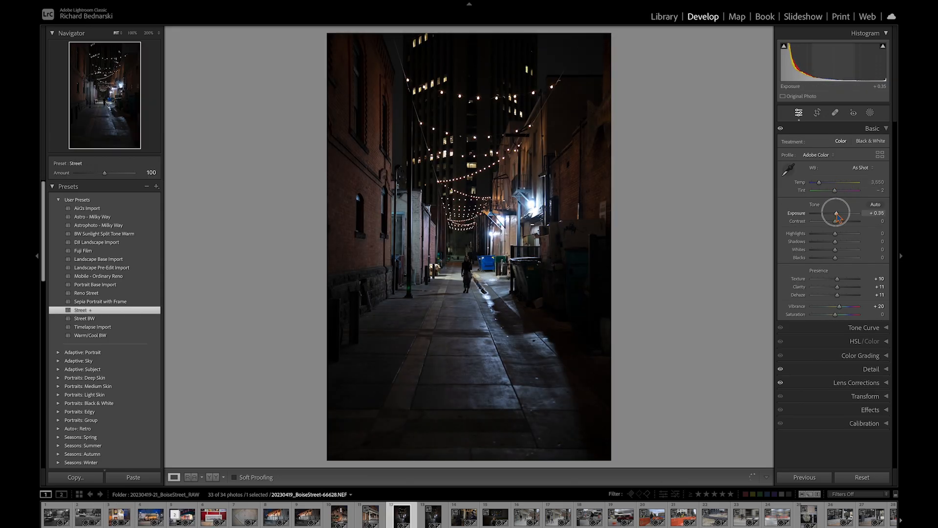
mouse_move(836, 214)
mouse_down()
mouse_move(847, 214)
mouse_move(833, 234)
mouse_move(840, 258)
mouse_move(824, 250)
mouse_move(841, 241)
mouse_move(829, 234)
mouse_move(845, 214)
mouse_up()
click(816, 154)
click(829, 208)
key(backslash)
key(backslash)
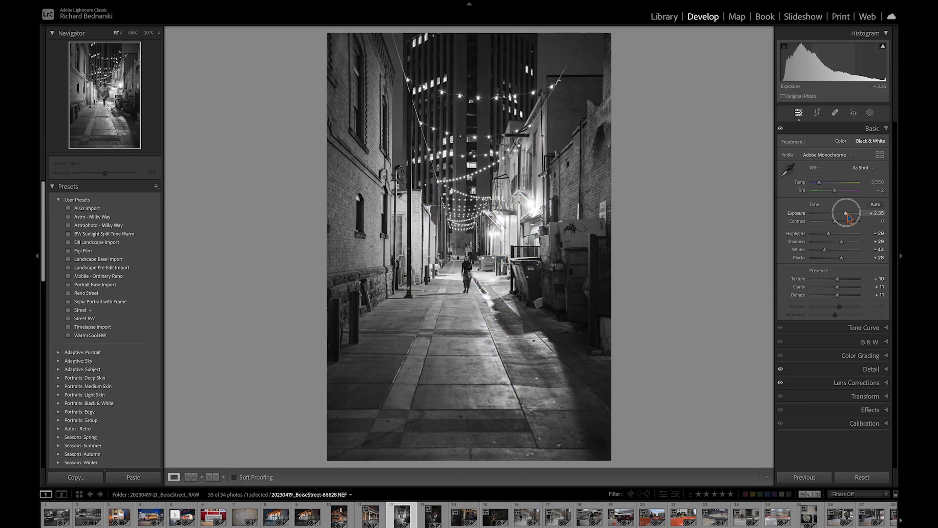
- Draw a radial gradient mask around the walking figure and brighten it, about Exposure 1.01, Highlights −15, Shadows 22
key(shift+w)
click(815, 220)
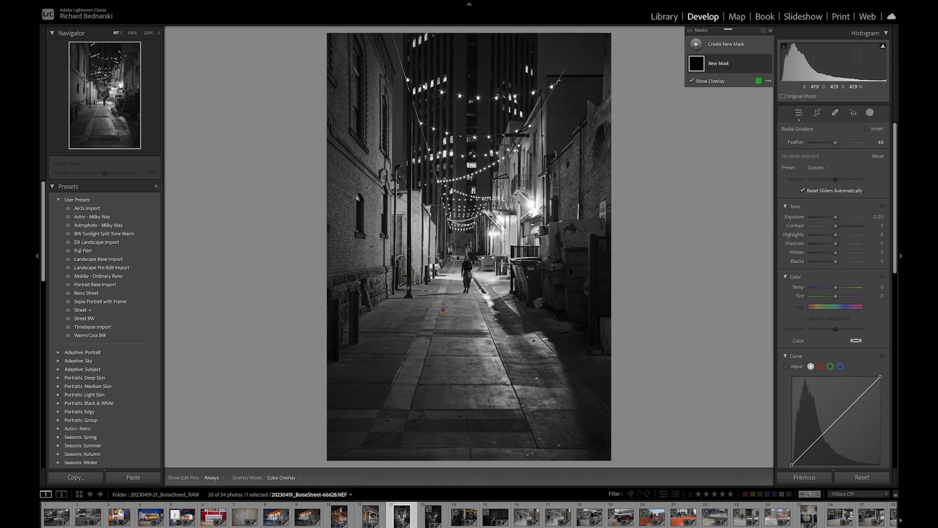
drag(470, 265, 554, 414)
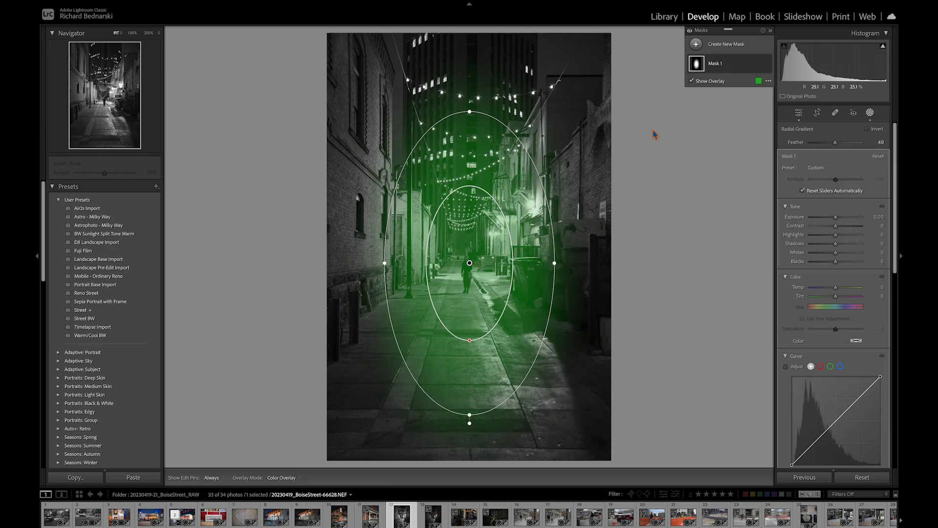
click(716, 82)
drag(835, 217, 841, 243)
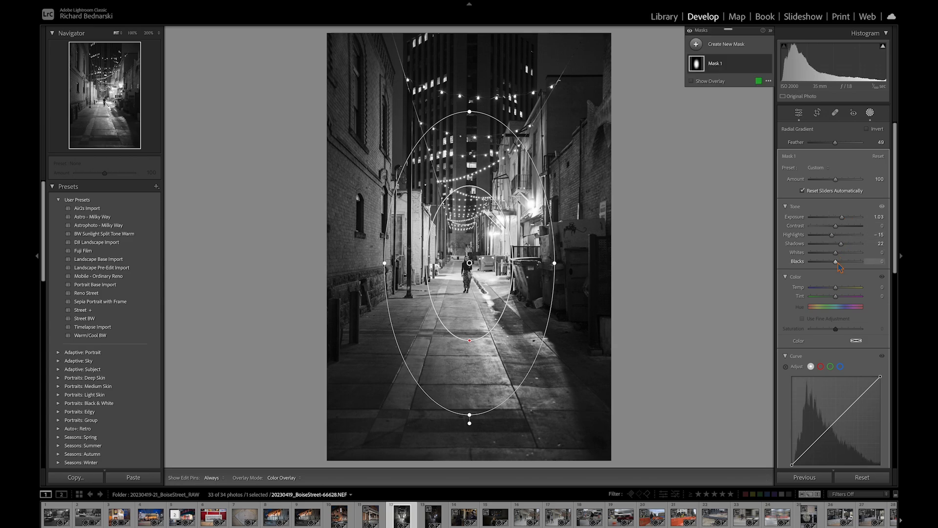
- Duplicate and invert the radial gradient mask
scroll(838, 266, down, 5)
click(759, 64)
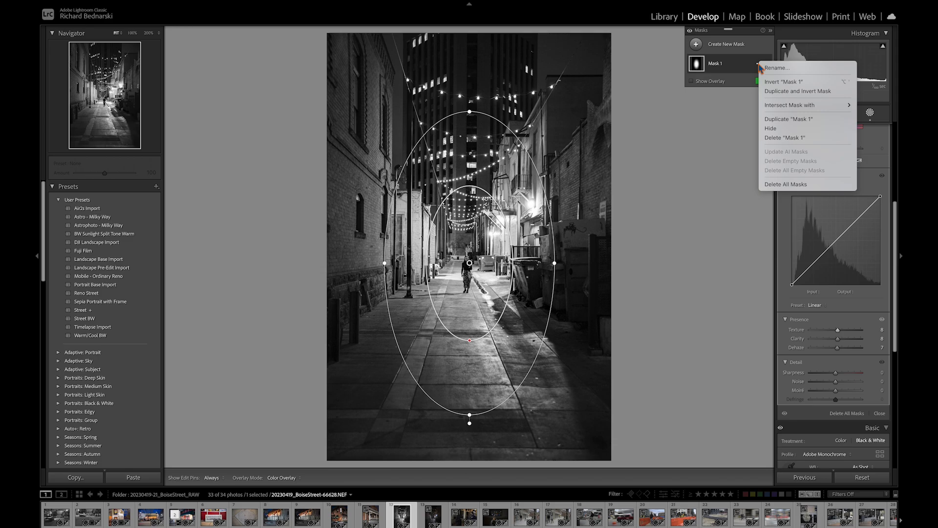
click(782, 91)
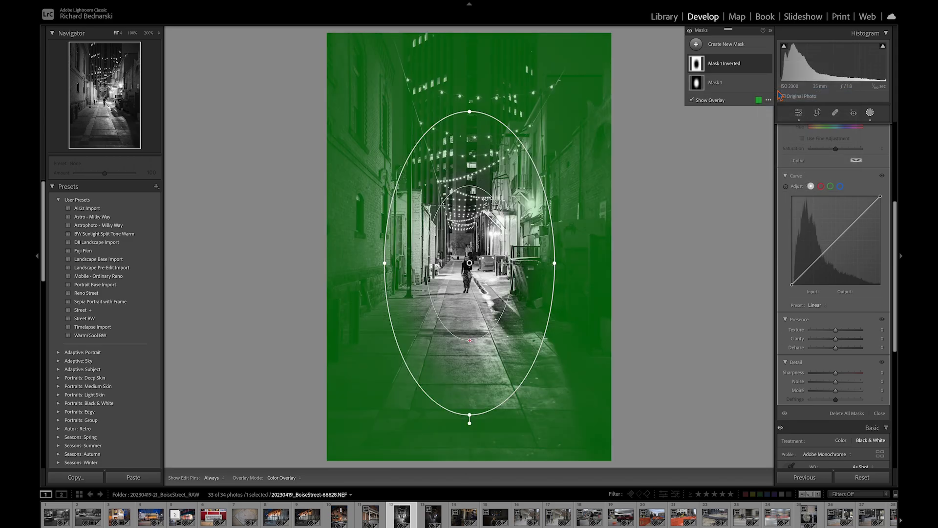
- Enlarge the inverted mask's ellipse to cover the alley and adjust its inner feather
drag(470, 342, 470, 358)
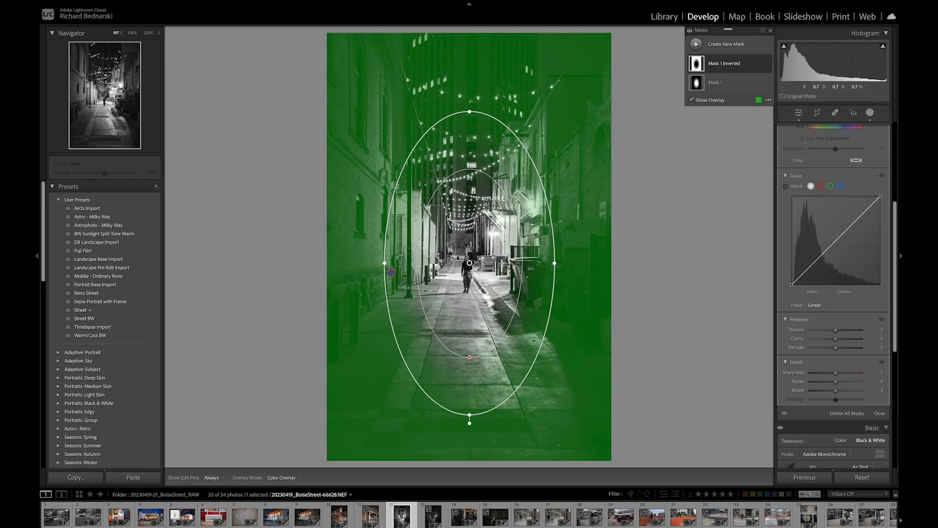
drag(386, 266, 362, 263)
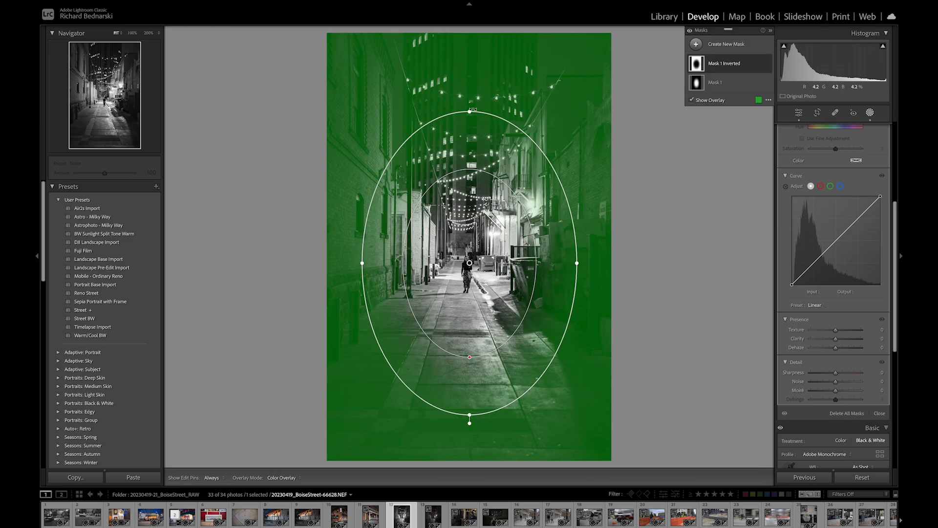
drag(470, 110, 470, 72)
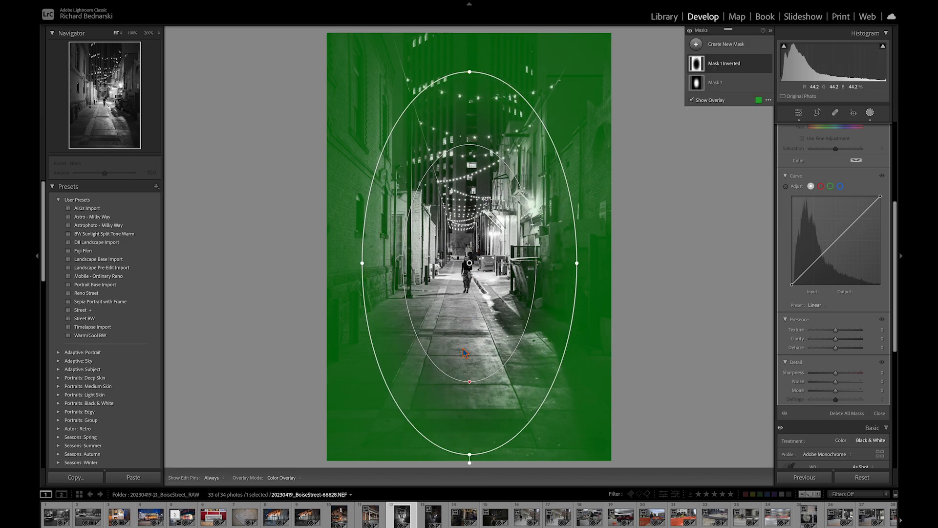
drag(474, 382, 469, 353)
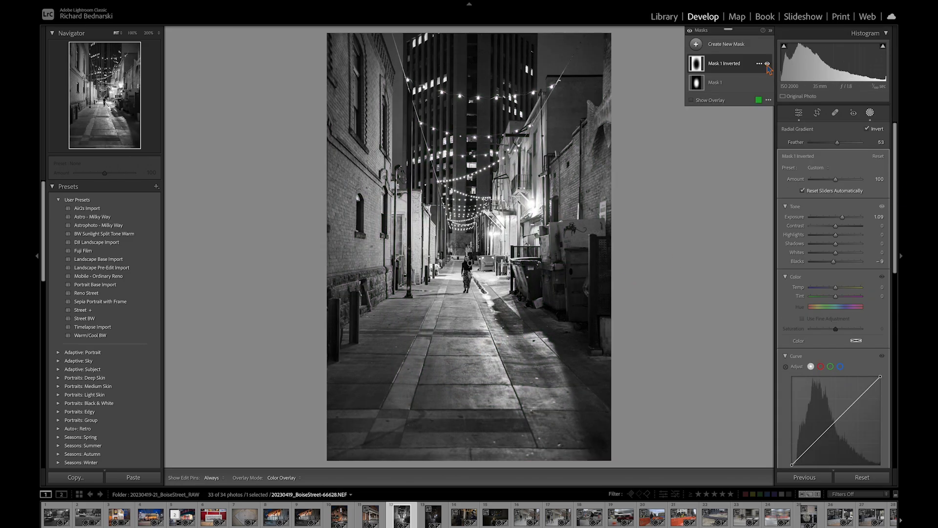
- Toggle the inverted mask and all masks on and off to compare their effect
click(767, 64)
click(767, 64)
click(767, 64)
click(767, 64)
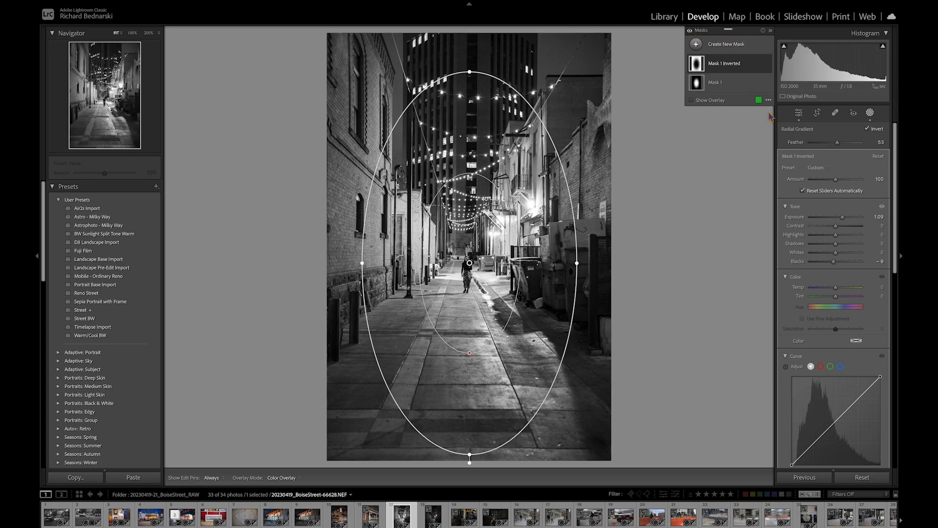
click(689, 31)
click(689, 30)
click(689, 31)
click(689, 31)
click(689, 31)
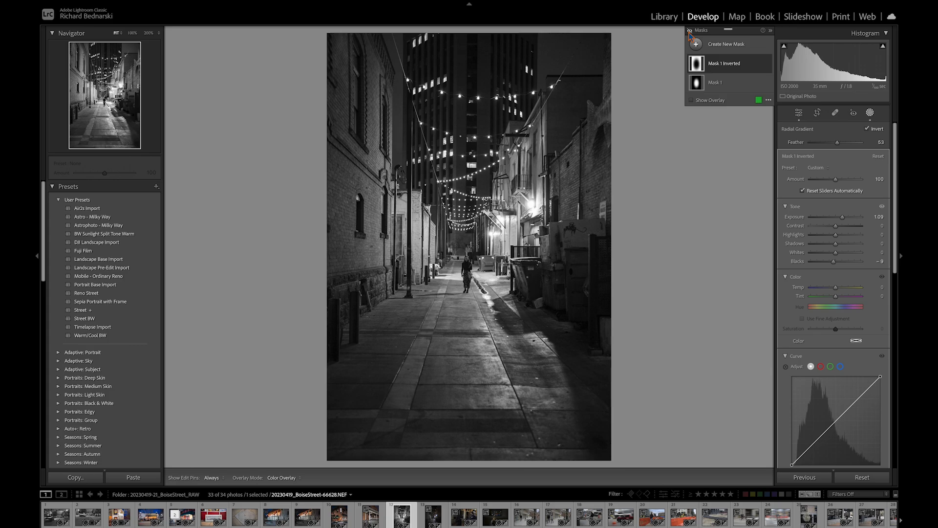
- Tighten the alley photo's framing from the top
drag(469, 33, 472, 69)
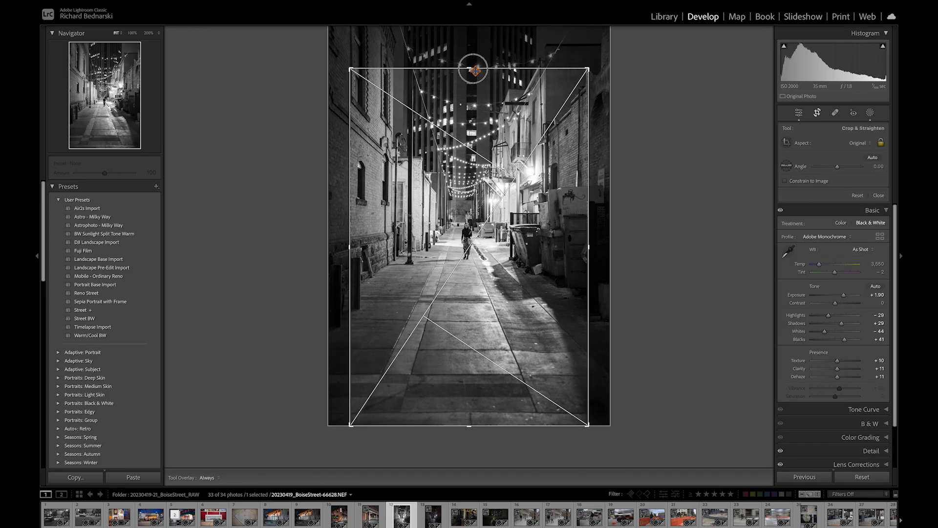
drag(475, 171, 480, 233)
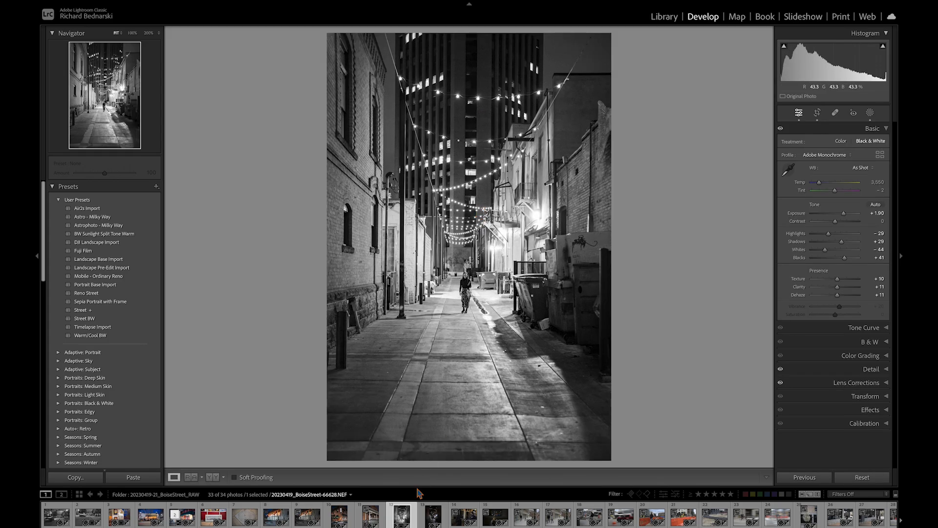
- Copy all develop settings, including both masks, from the edited alley photo
right_click(404, 519)
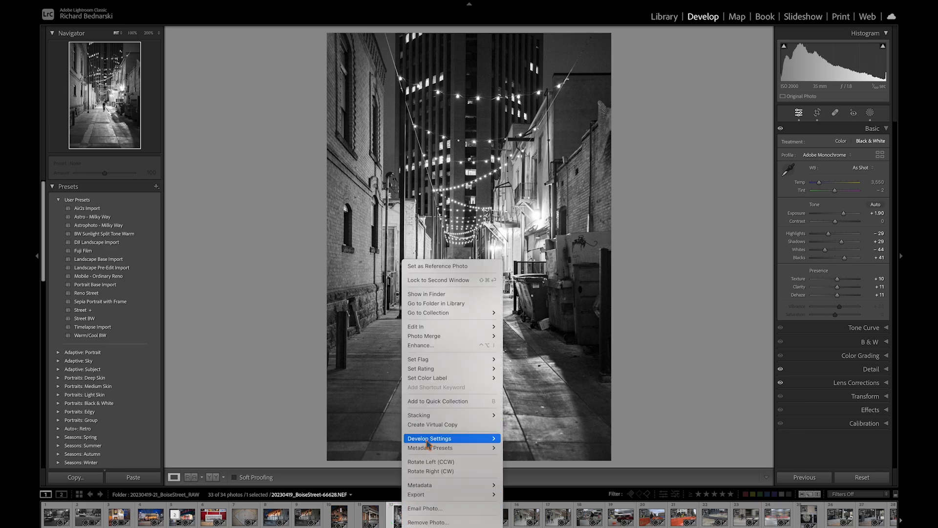
mouse_move(436, 442)
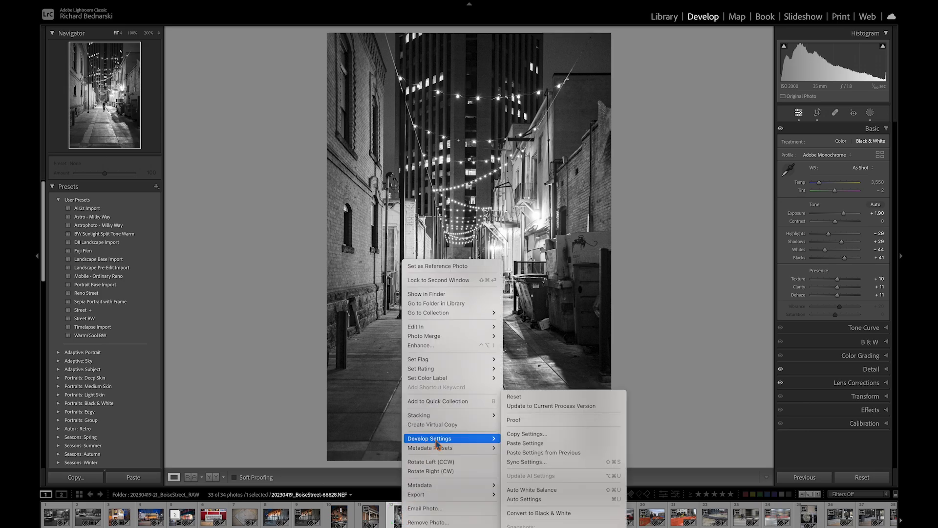
click(526, 434)
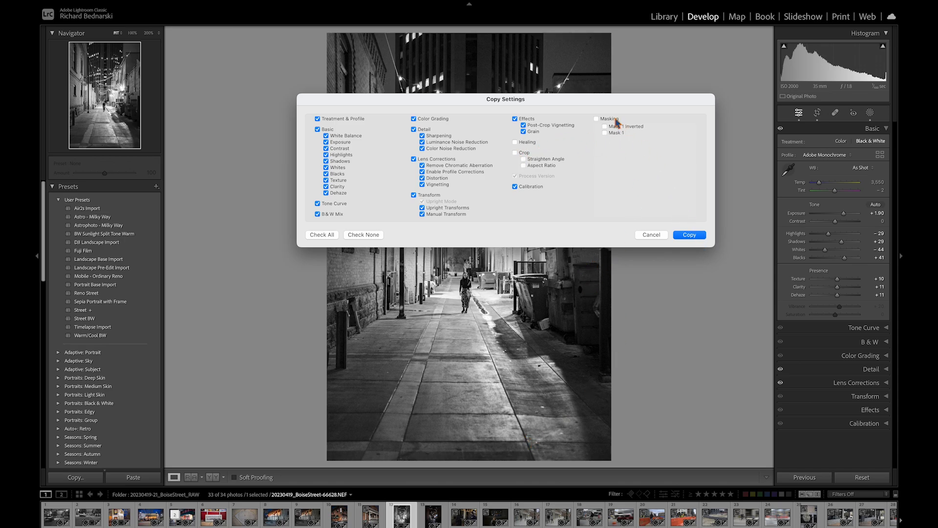
click(689, 235)
- Select the neighbouring alley photo and paste the copied develop settings onto it
click(433, 514)
right_click(437, 514)
mouse_move(483, 439)
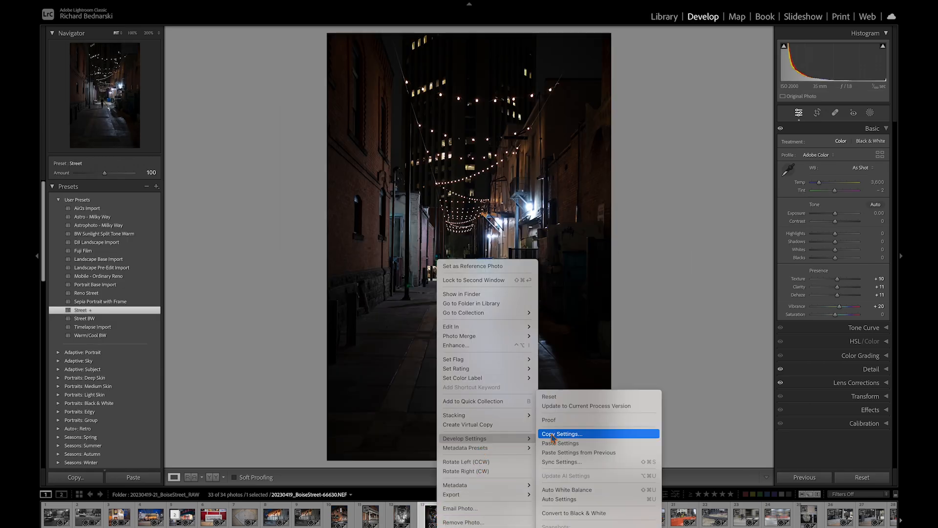
click(560, 442)
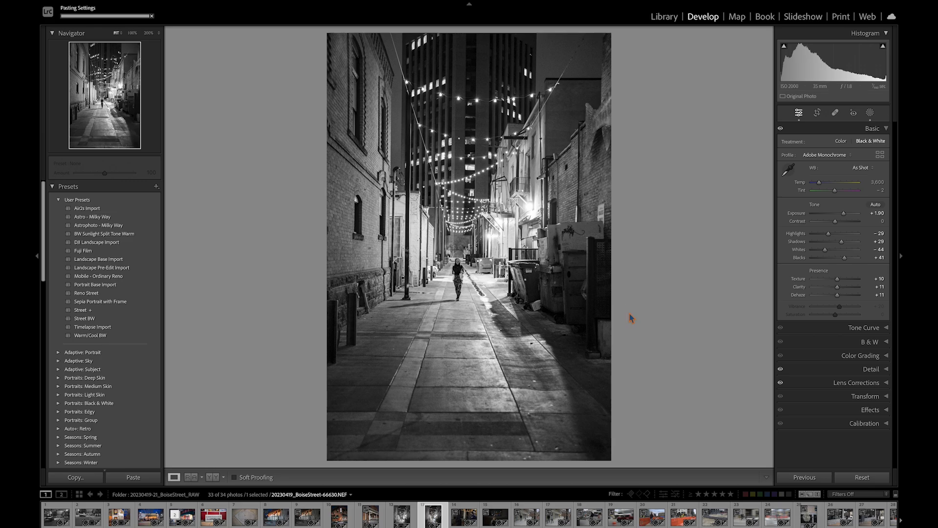
- Inspect the pasted alley photo's noise at 100% and apply AI Denoise at amount 50
click(462, 271)
drag(438, 313, 442, 161)
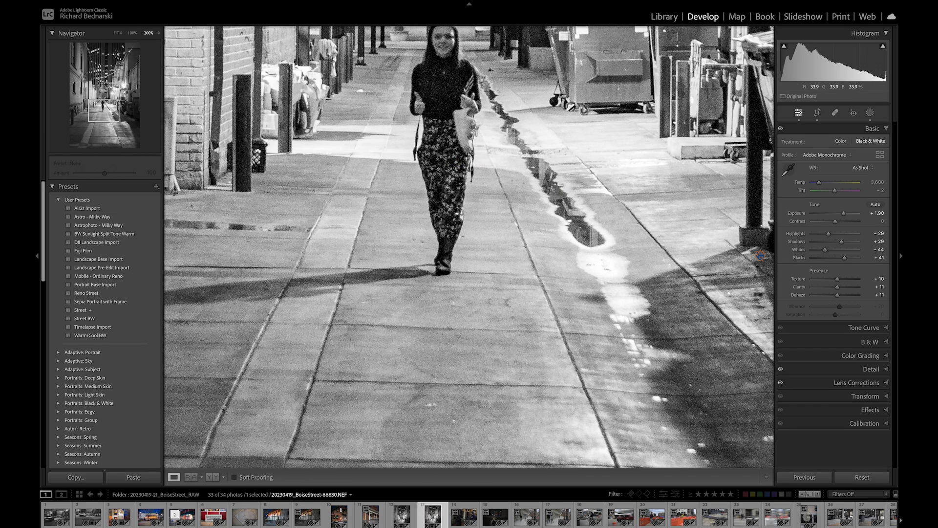
click(745, 252)
click(869, 369)
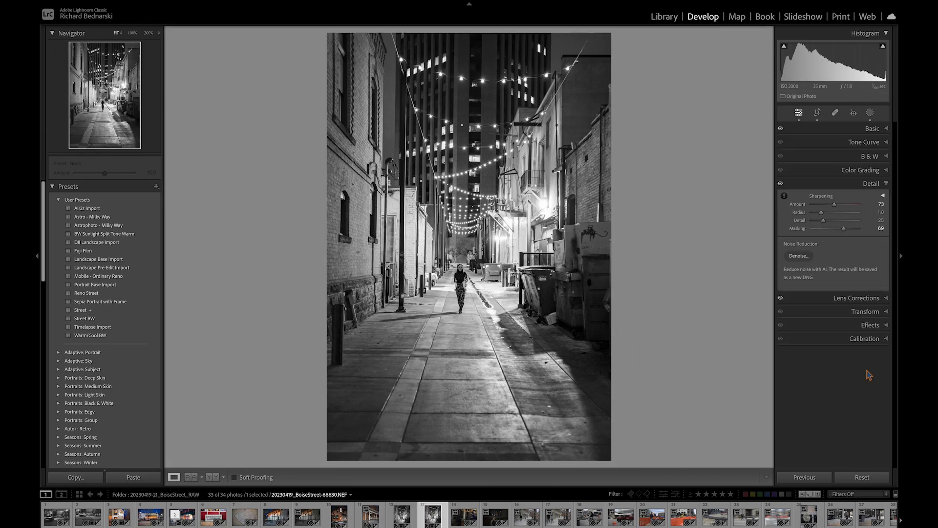
click(799, 256)
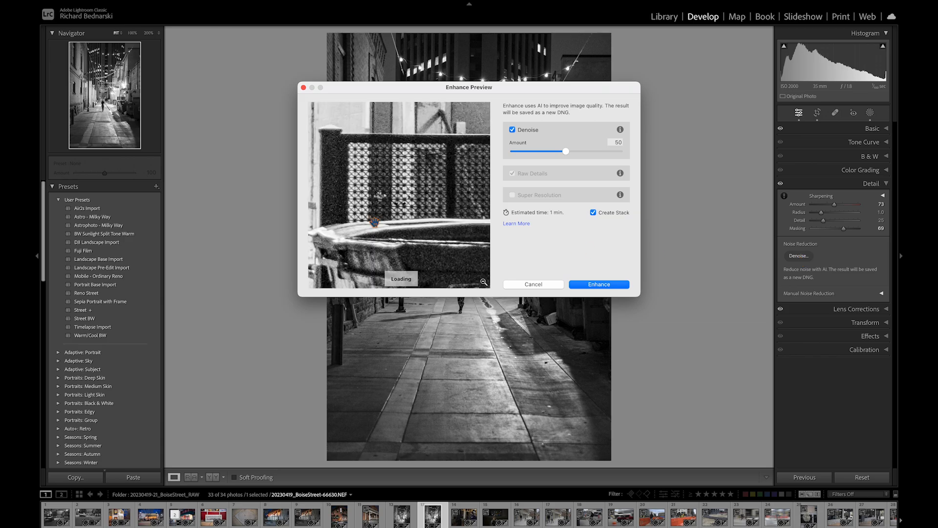
drag(385, 210, 493, 224)
drag(366, 195, 488, 210)
drag(386, 210, 274, 132)
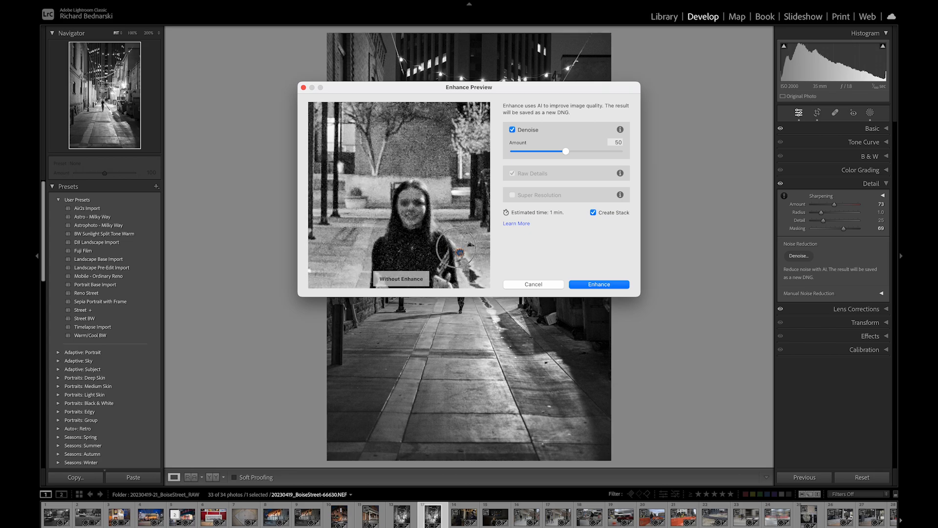
click(599, 284)
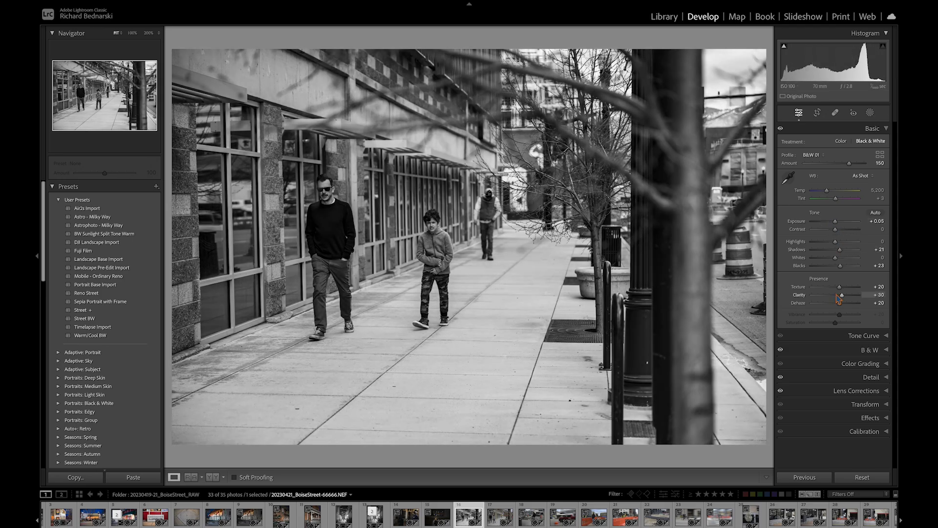
- Review the sidewalk photo's B&W mix and compare its before and after views
click(868, 350)
key(backslash)
key(backslash)
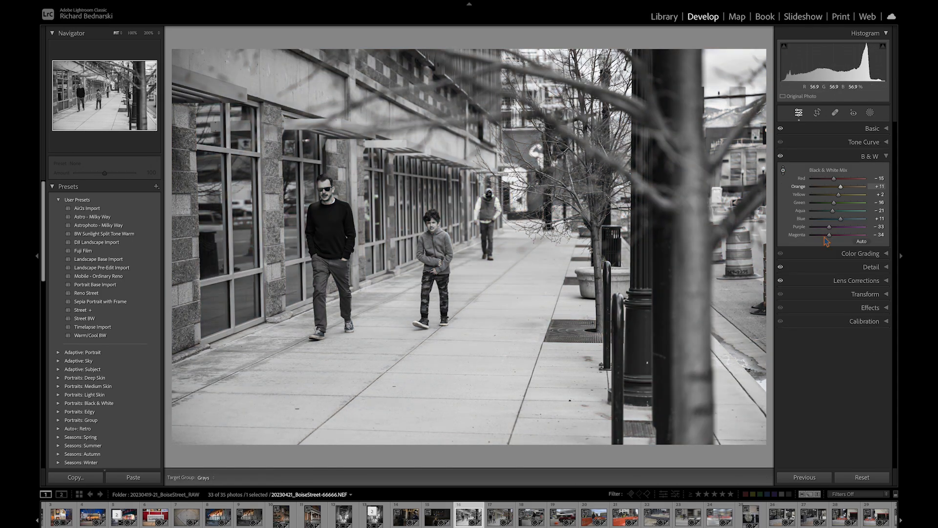
click(865, 294)
click(866, 236)
drag(195, 151, 196, 171)
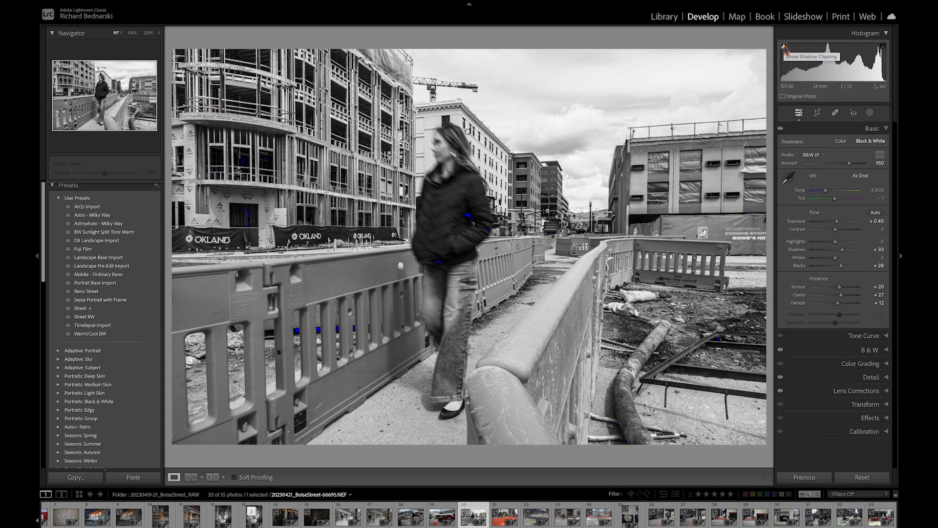
- Set the bridge photo's sky mask Dehaze to 12 and compare before and after
click(836, 145)
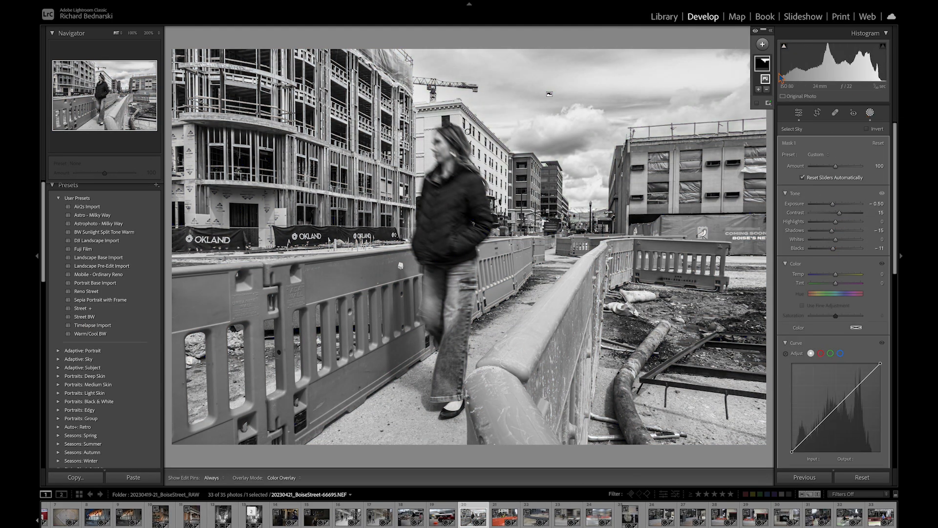
scroll(837, 293, down, 5)
drag(836, 298, 840, 301)
key(backslash)
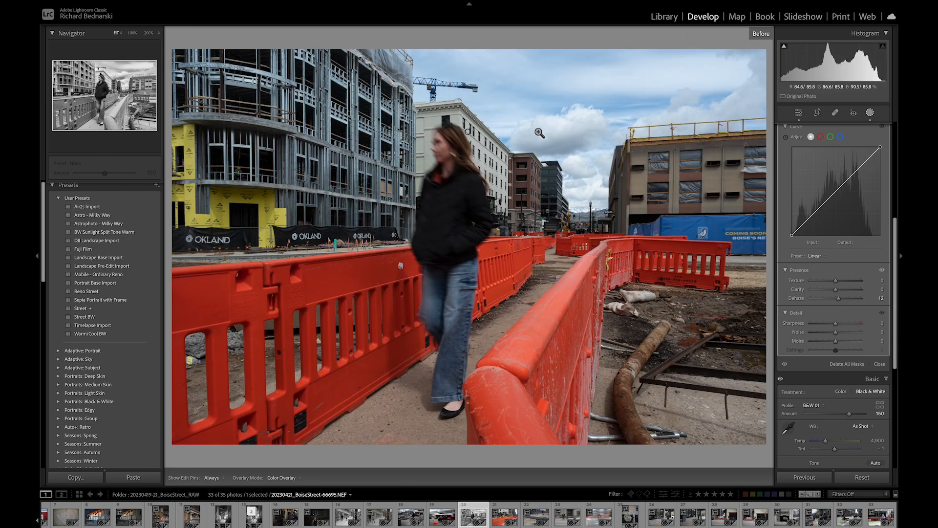
key(backslash)
- Copy the bridge photo's develop settings and open Crop on the construction worker photo
key(ctrl+shift+c)
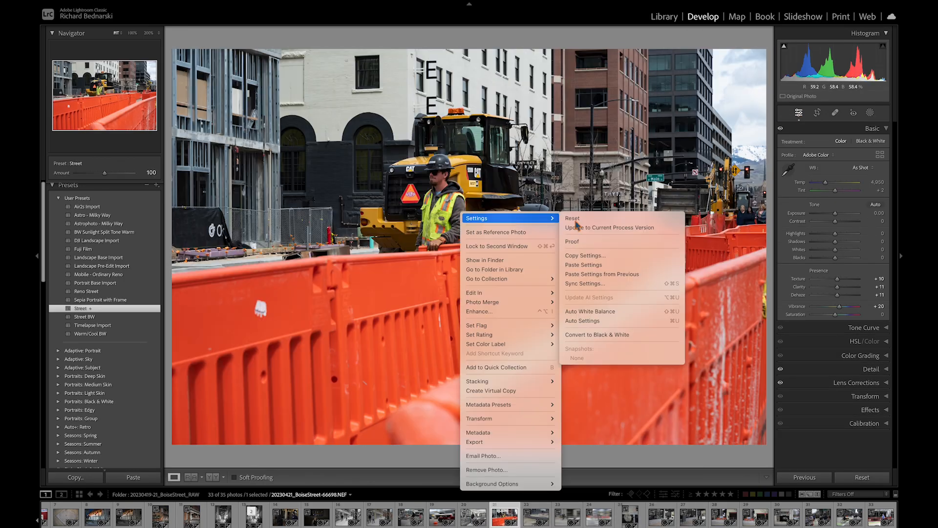
click(608, 226)
key(r)
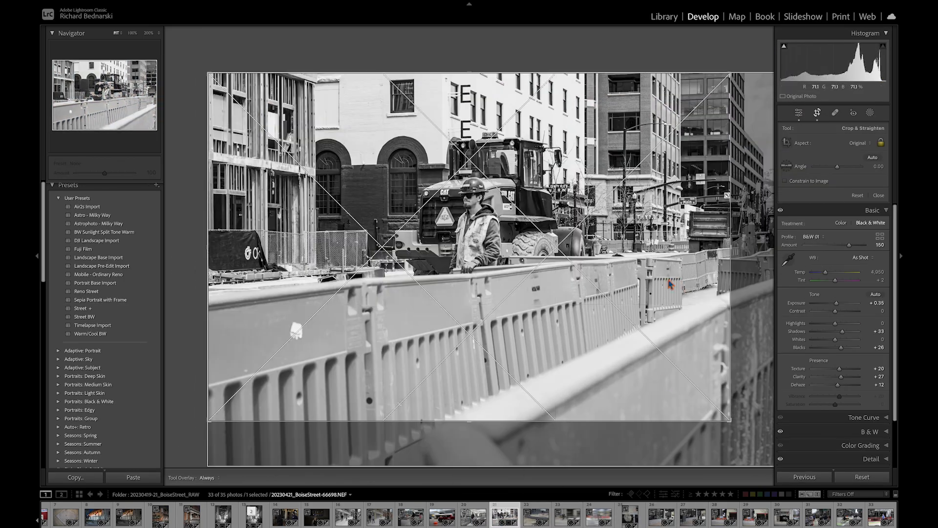
click(860, 142)
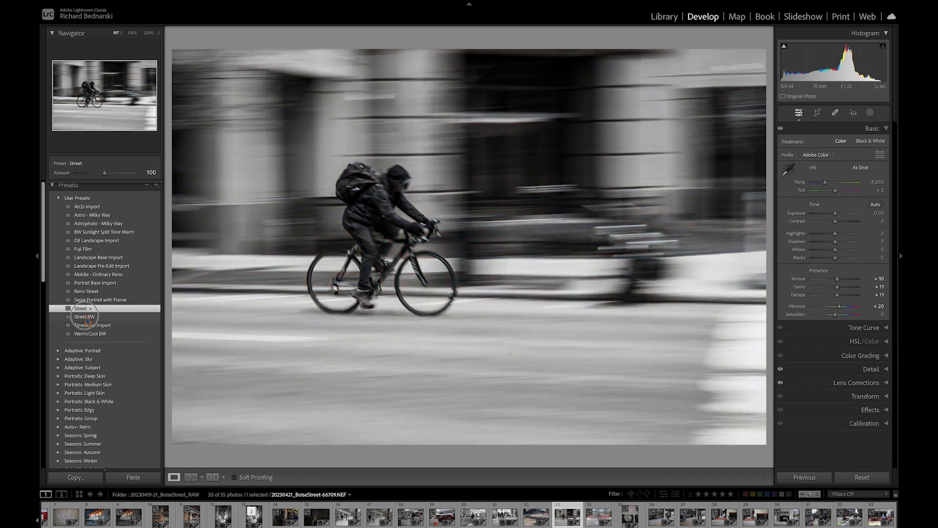
- Fine-tune the tone and presence sliders on the cyclist and walking couple photos
drag(837, 221, 838, 223)
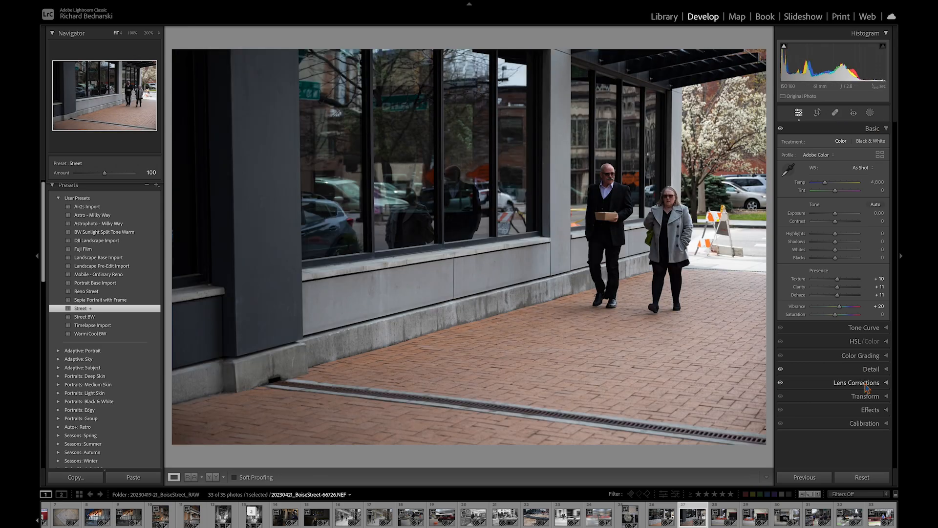
drag(835, 266, 841, 266)
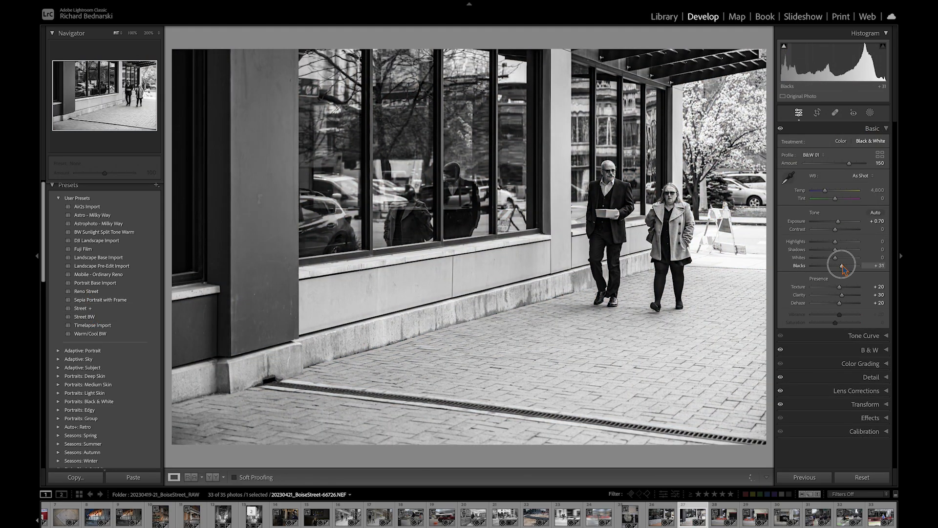
drag(835, 242, 824, 242)
drag(837, 295, 840, 296)
drag(837, 287, 840, 288)
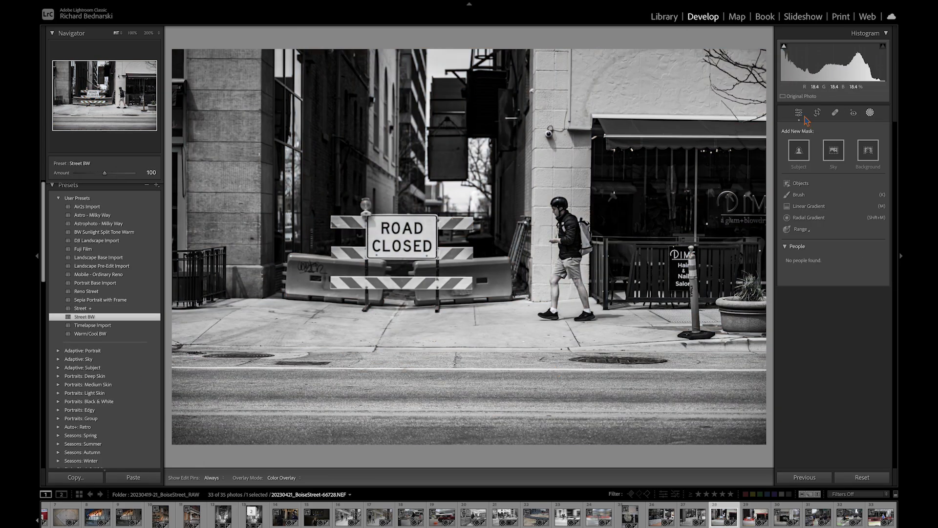
- Apply a black-and-white user preset to the drive-thru entrance photo and lower its Whites
key(r)
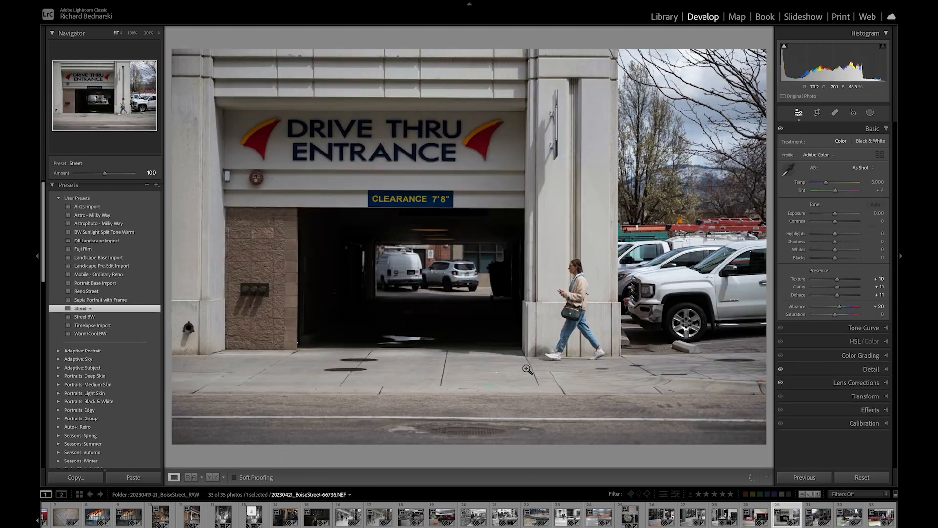
click(83, 308)
drag(835, 258, 825, 261)
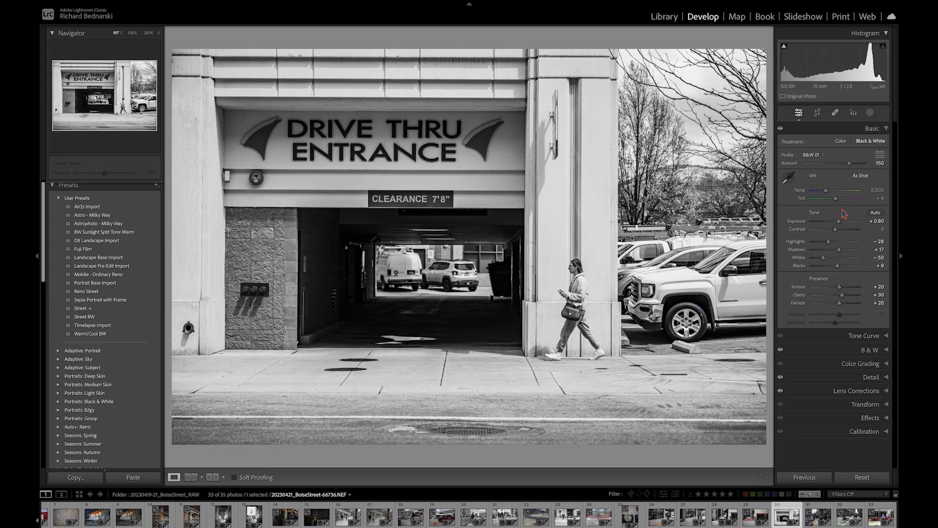